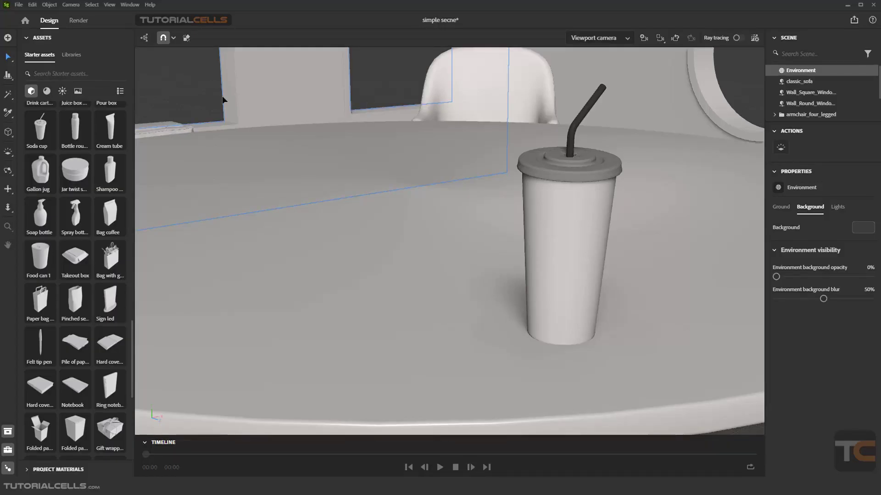
# Frame the round table with the sofa, armchair and windows around it and add a new camera from this view.
pyautogui.click(379, 152)
pyautogui.press('f')
pyautogui.keyDown('alt'); pyautogui.moveTo(437, 197); pyautogui.dragTo(706, 156); pyautogui.keyUp('alt')
pyautogui.scroll(-3, 802, 115)
pyautogui.scroll(3, 807, 105)
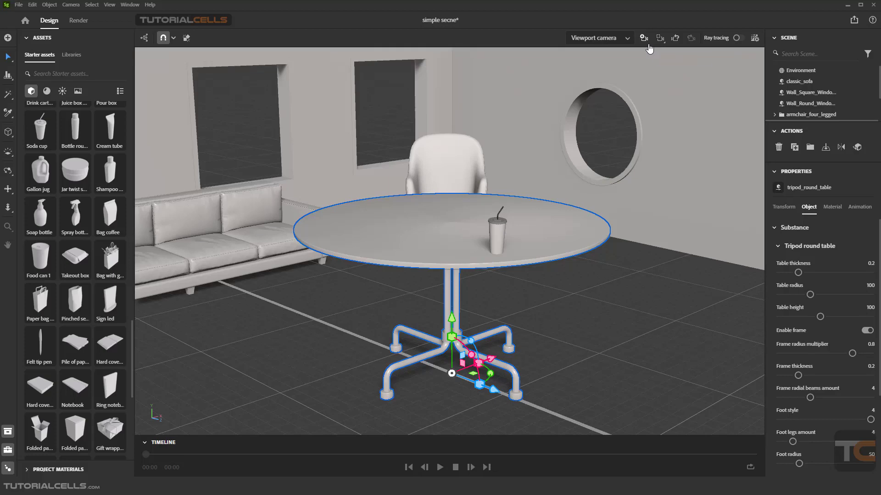
pyautogui.click(626, 38)
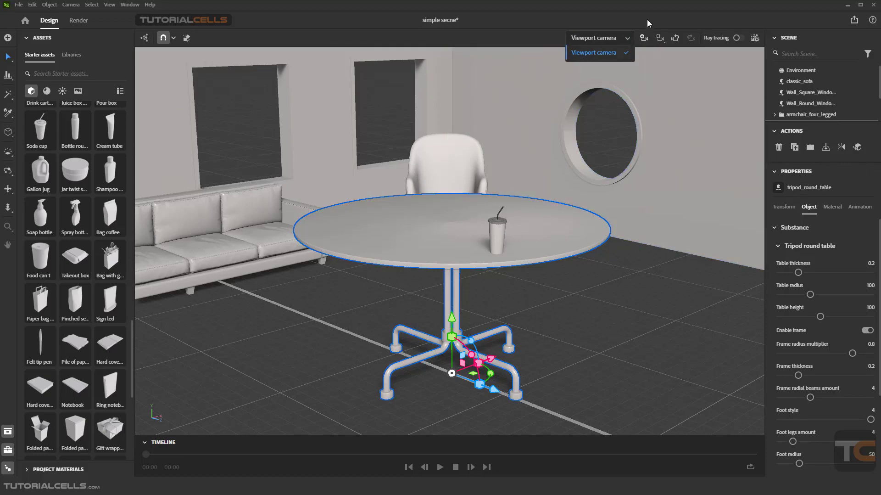
pyautogui.click(642, 39)
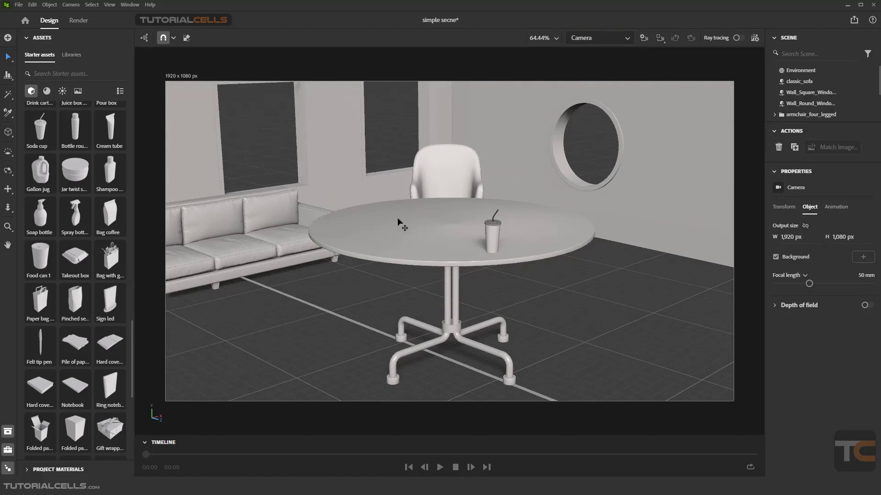
# Select the new camera's frame and show its transform properties.
pyautogui.click(183, 81)
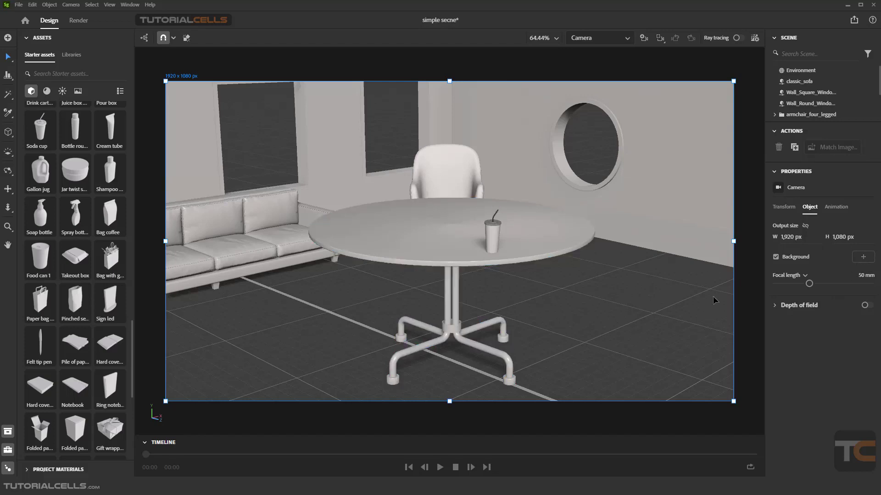
pyautogui.scroll(-2, 792, 98)
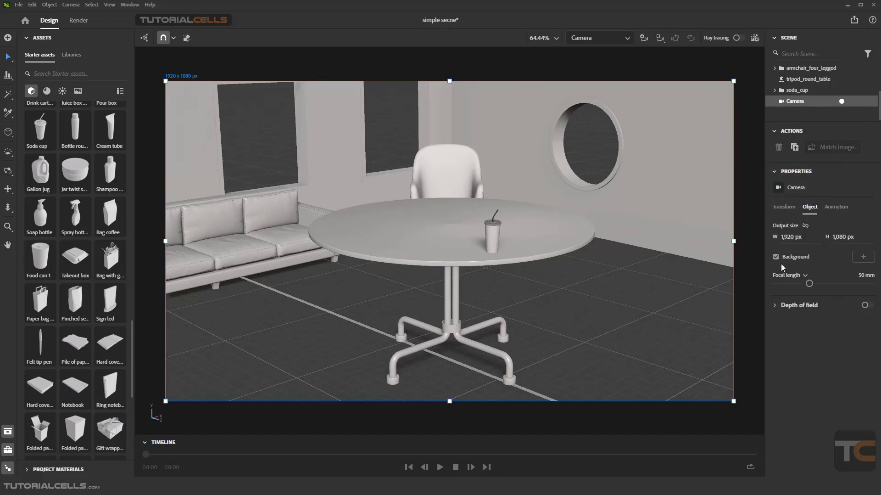
pyautogui.click(783, 210)
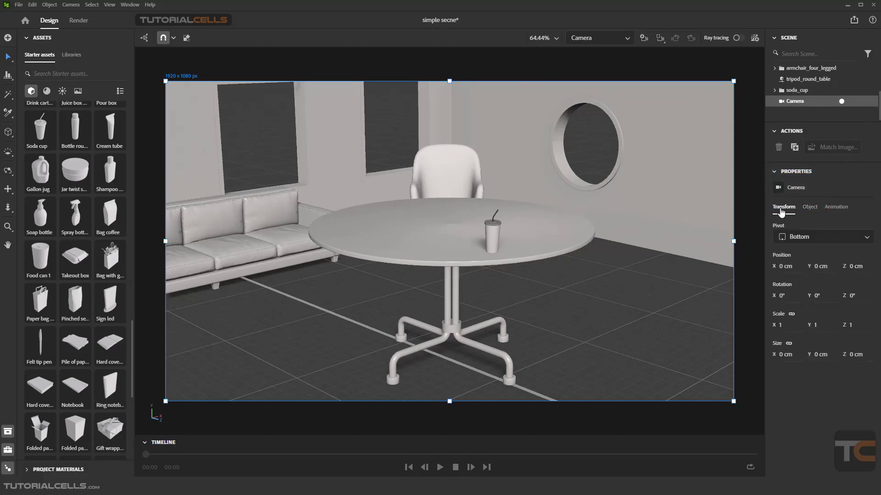
# Reposition the camera to view the round table from slightly above, with the Camera selected to track its transform values.
pyautogui.click(551, 268)
pyautogui.click(552, 263)
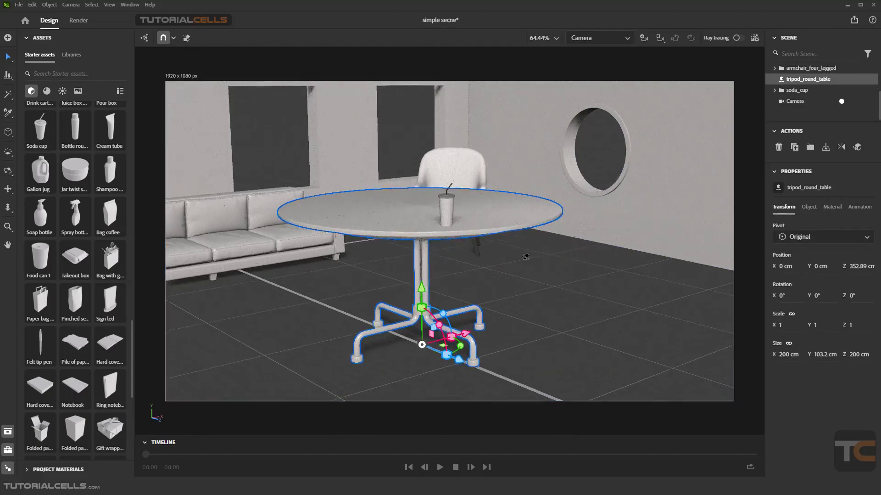
pyautogui.scroll(-1, 546, 268)
pyautogui.scroll(5, 537, 271)
pyautogui.scroll(-5, 540, 271)
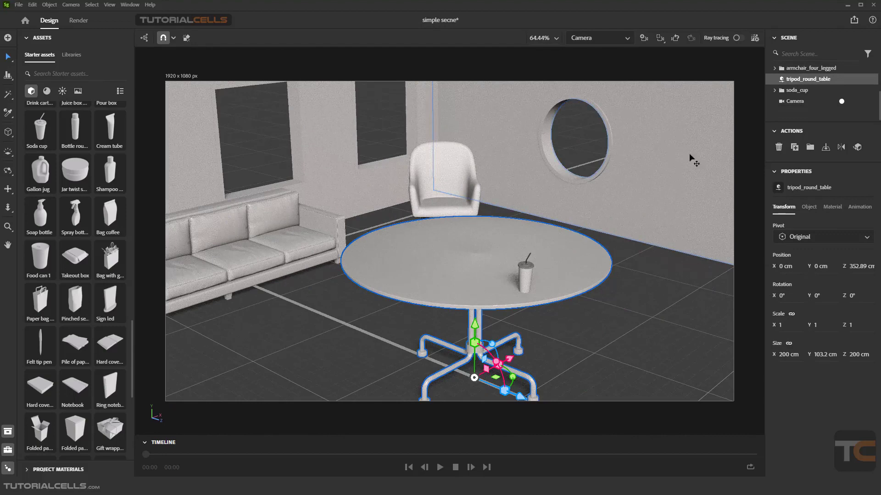
pyautogui.click(796, 102)
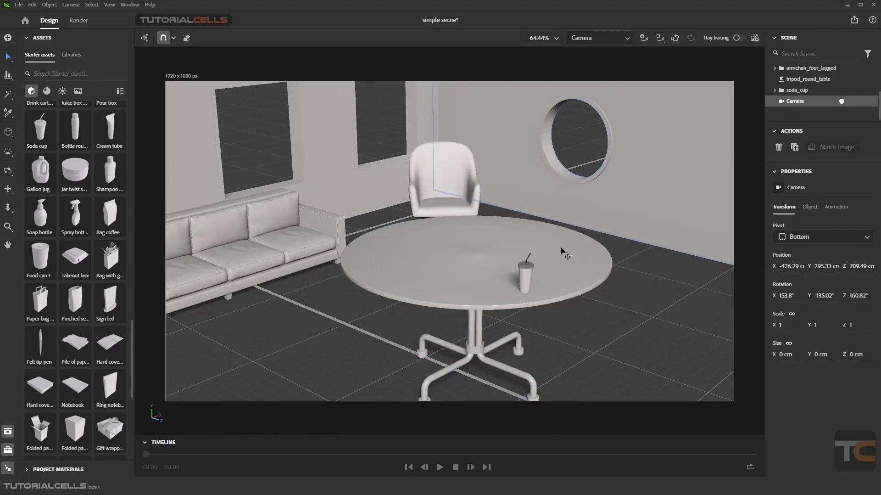
pyautogui.scroll(1, 530, 270)
pyautogui.scroll(-2, 532, 264)
pyautogui.scroll(1, 688, 193)
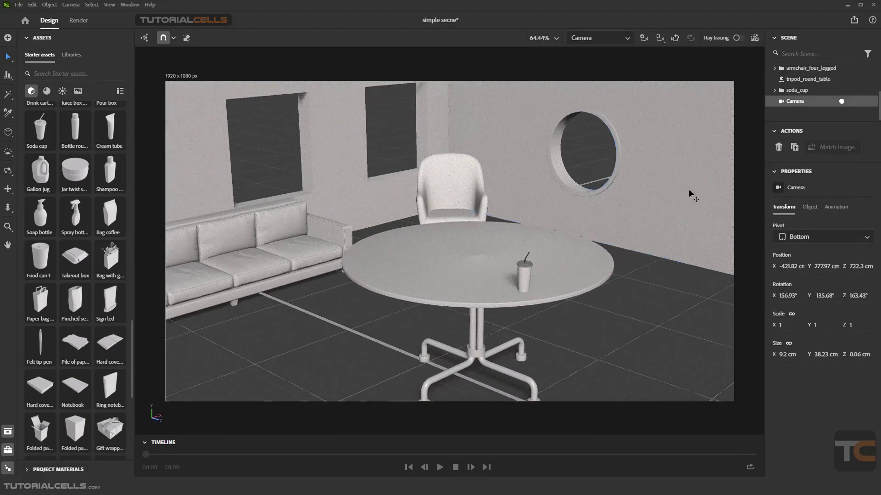
pyautogui.keyDown('alt'); pyautogui.moveTo(607, 293); pyautogui.dragTo(581, 290); pyautogui.keyUp('alt')
pyautogui.scroll(3, 554, 266)
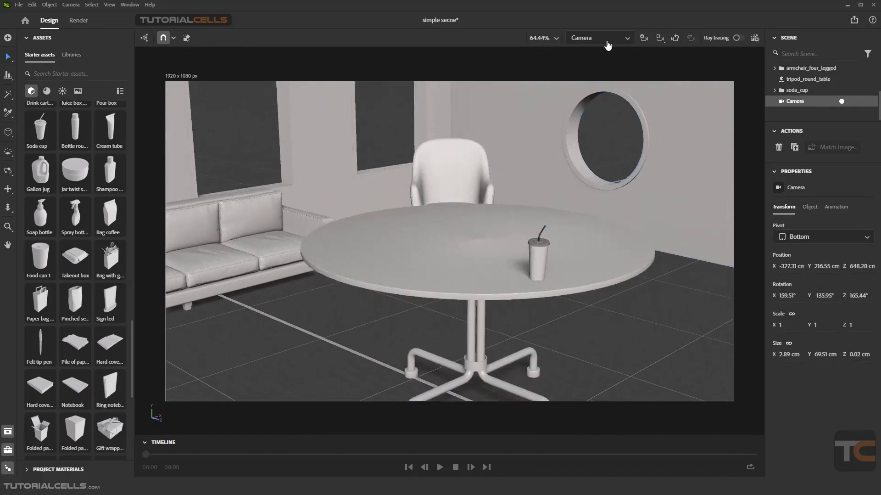
# Bring the camera close to the soda cup at a low tabletop angle, at about X -159, Y 130.5, Z 521 cm.
pyautogui.scroll(3, 547, 276)
pyautogui.keyDown('alt'); pyautogui.moveTo(557, 257); pyautogui.dragTo(485, 271); pyautogui.keyUp('alt')
pyautogui.scroll(5, 505, 285)
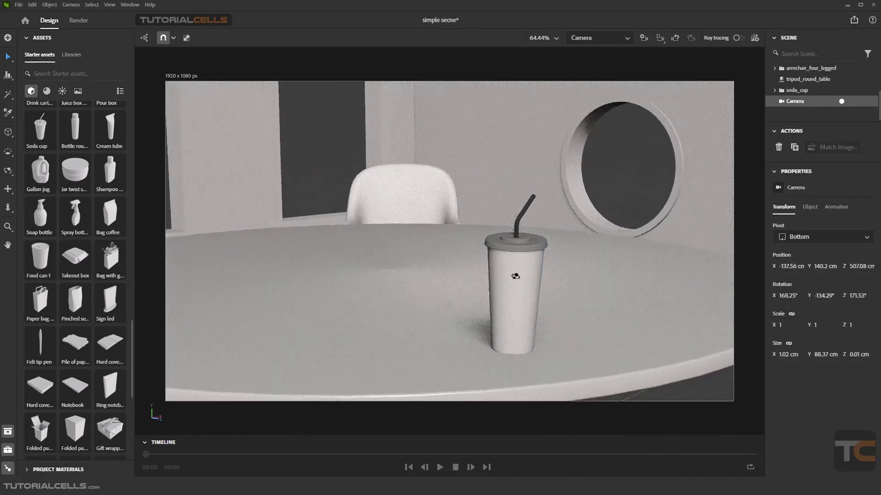
pyautogui.scroll(-5, 521, 289)
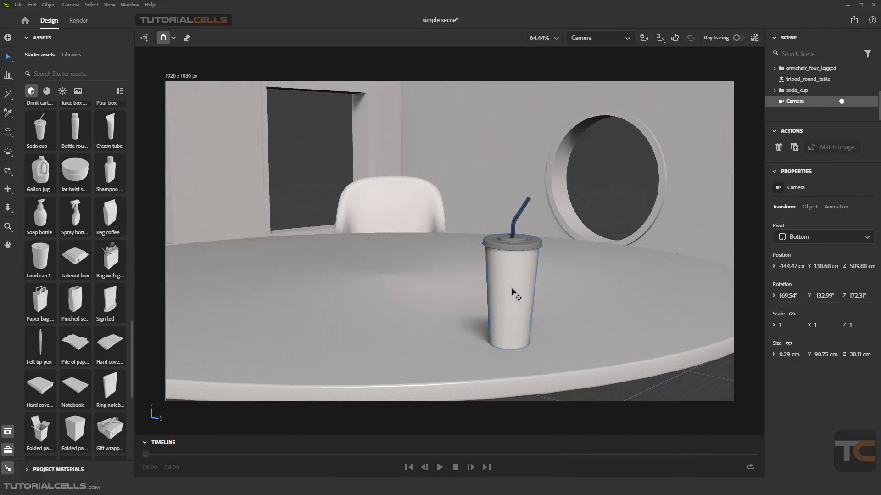
pyautogui.scroll(2, 521, 289)
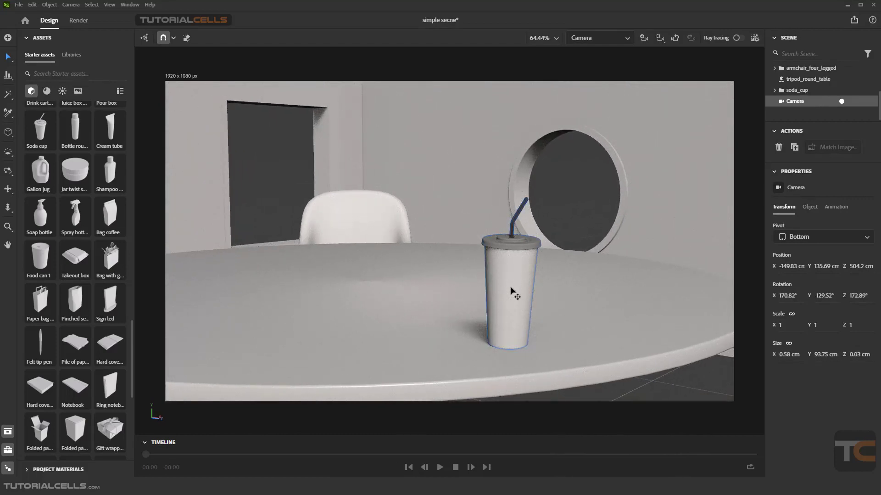
pyautogui.scroll(4, 479, 279)
pyautogui.scroll(-5, 478, 277)
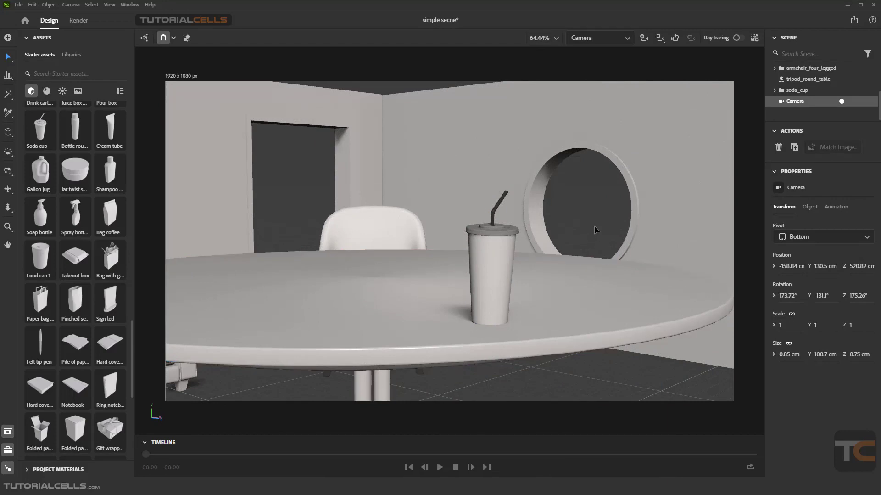
# In the Viewport camera view, add a soap bottle to the round table and a gift-paper bag to the armchair seat.
pyautogui.click(613, 44)
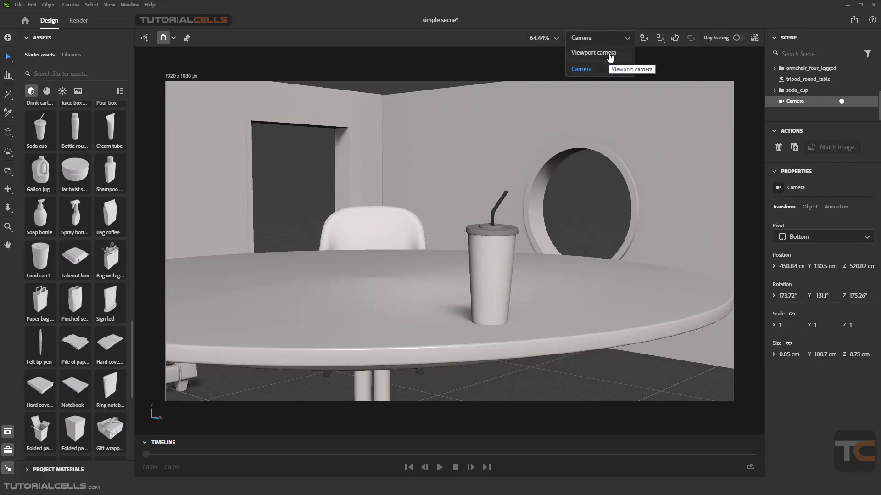
pyautogui.click(610, 57)
pyautogui.keyDown('alt'); pyautogui.moveTo(413, 207); pyautogui.dragTo(214, 373); pyautogui.keyUp('alt')
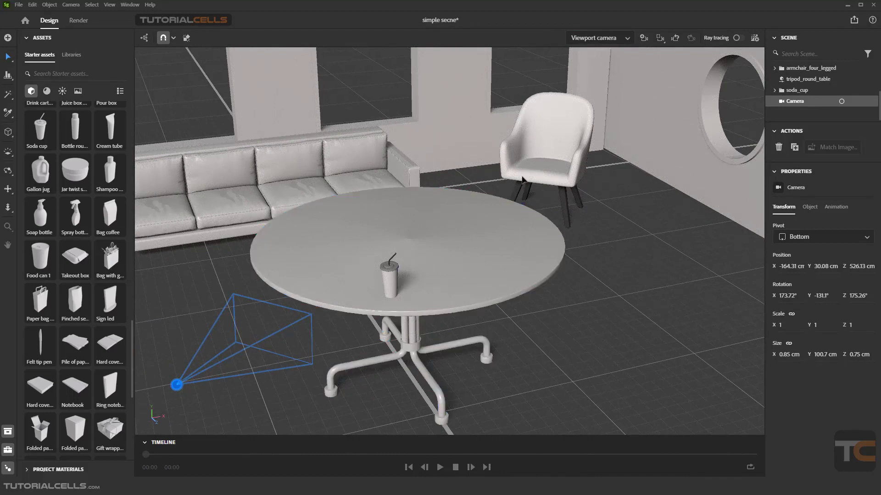
pyautogui.click(534, 170)
pyautogui.moveTo(46, 216); pyautogui.dragTo(416, 202)
pyautogui.moveTo(103, 263); pyautogui.dragTo(531, 171)
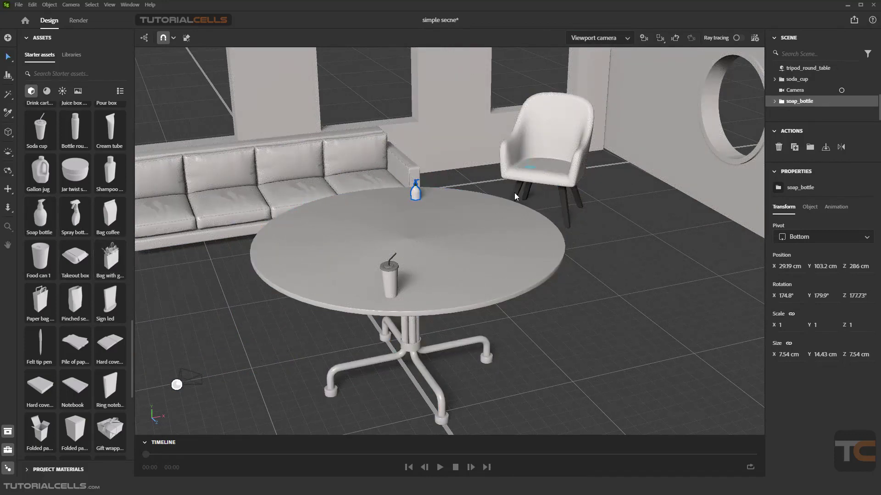
# Return to the Camera view and move the gift-paper bag onto the table, between the soap bottle and the soda cup.
pyautogui.click(617, 40)
pyautogui.click(610, 68)
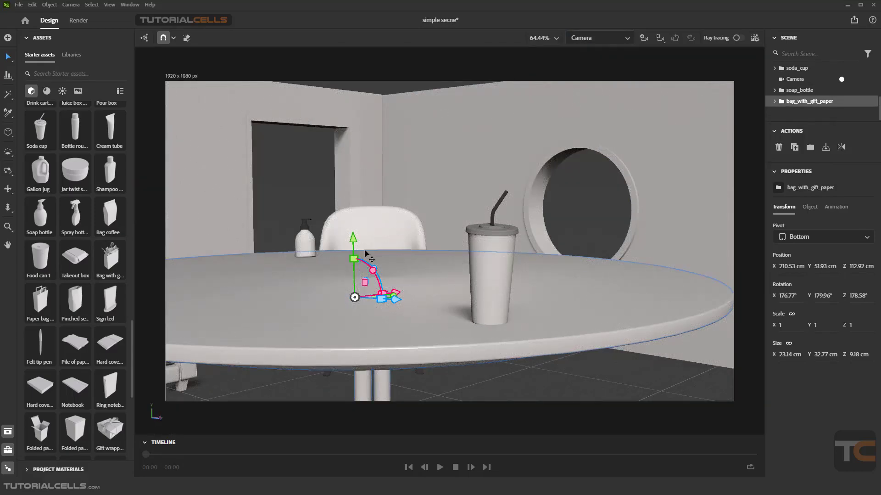
pyautogui.moveTo(355, 297); pyautogui.dragTo(389, 265)
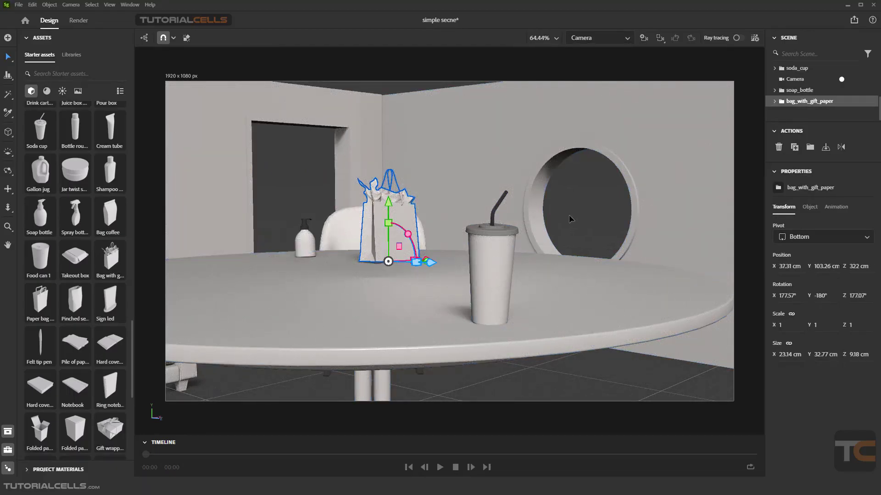
pyautogui.click(583, 190)
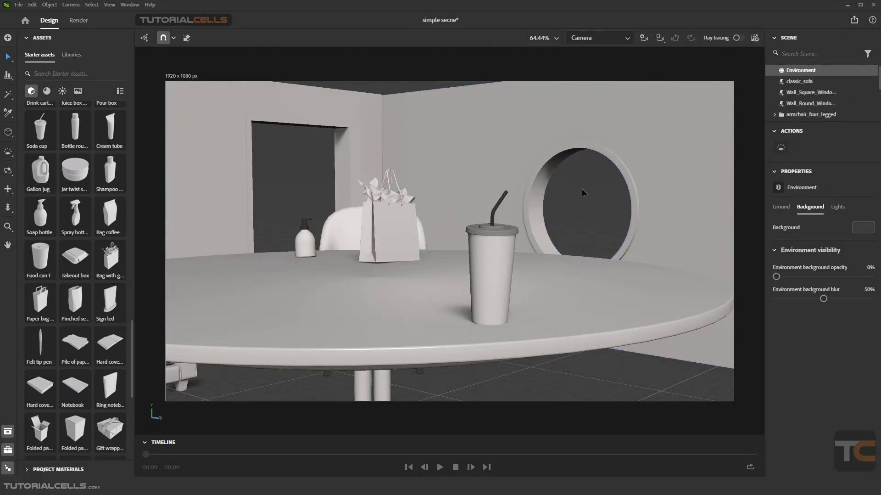
# Lock the Camera in the scene and unlock it again.
pyautogui.scroll(-5, 792, 95)
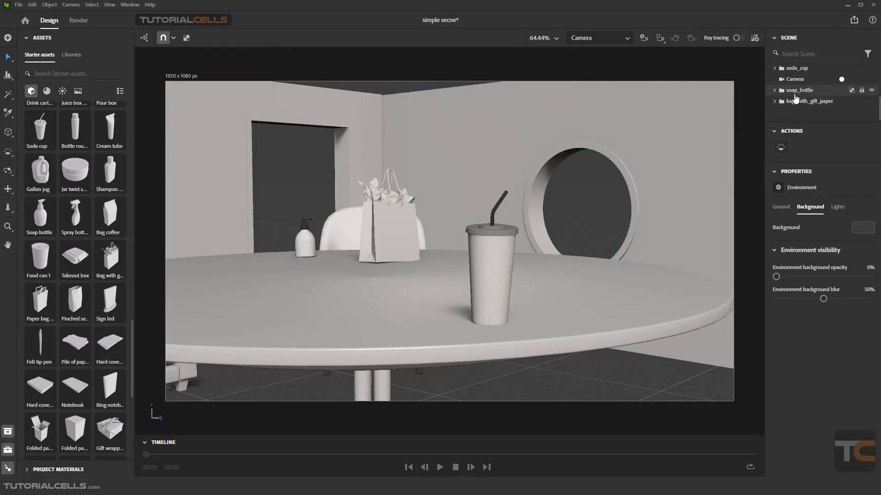
pyautogui.click(796, 80)
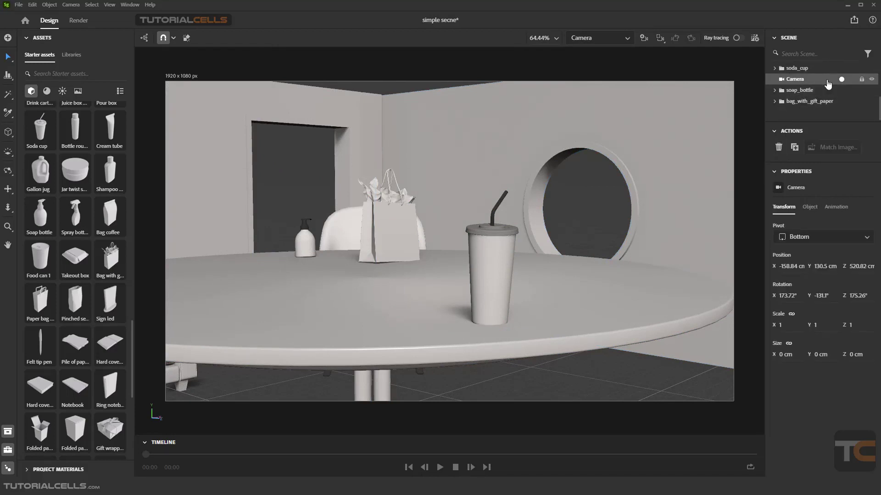
pyautogui.click(861, 80)
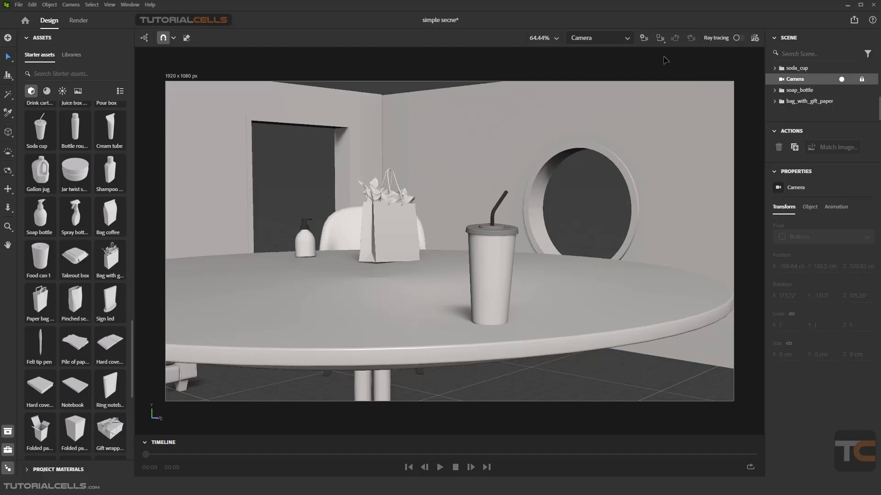
pyautogui.click(862, 80)
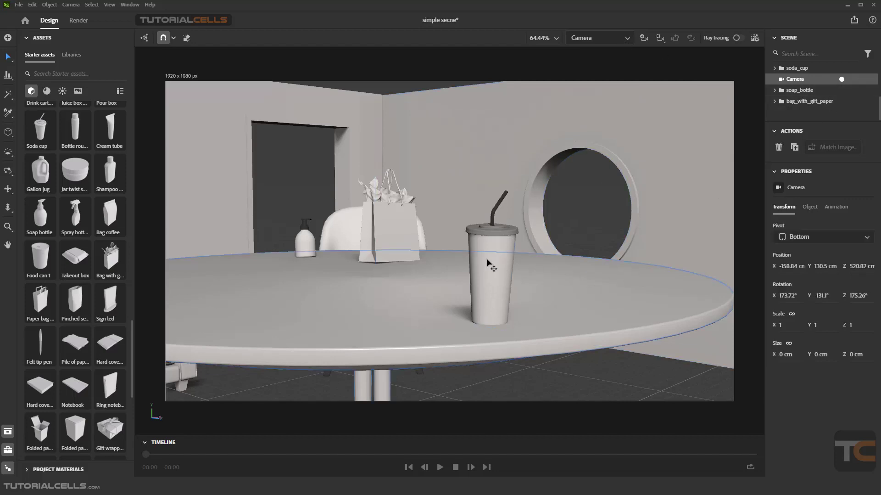
# Adjust the camera closer to the soda cup, keeping the bag and soap bottle in frame, at about X -115, Y 124, Z 484 cm.
pyautogui.scroll(5, 486, 262)
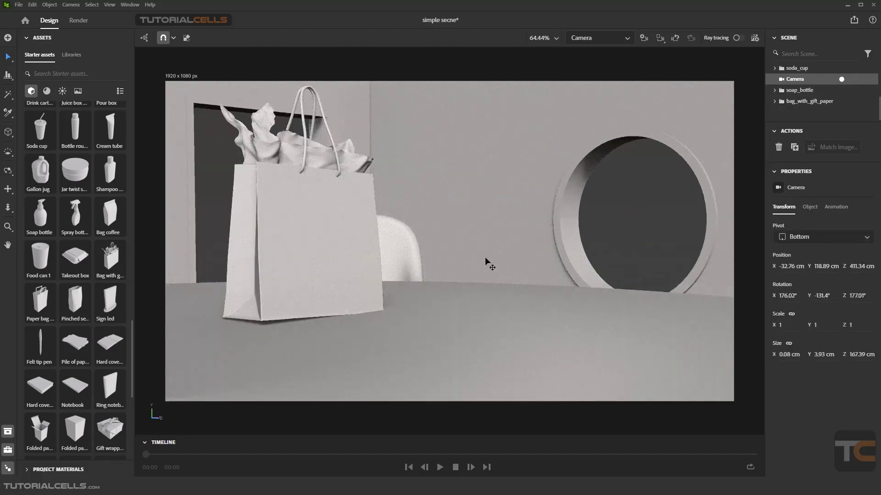
pyautogui.scroll(-5, 487, 262)
pyautogui.scroll(3, 486, 265)
pyautogui.scroll(-4, 487, 264)
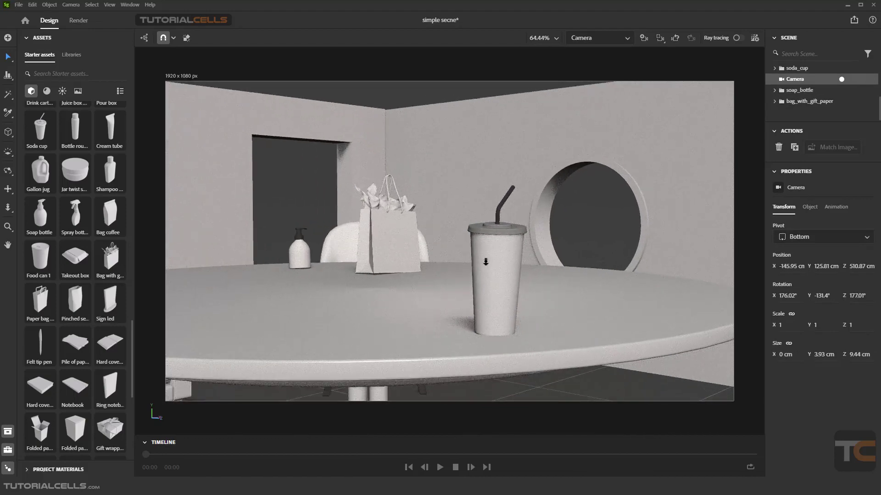
pyautogui.scroll(4, 485, 252)
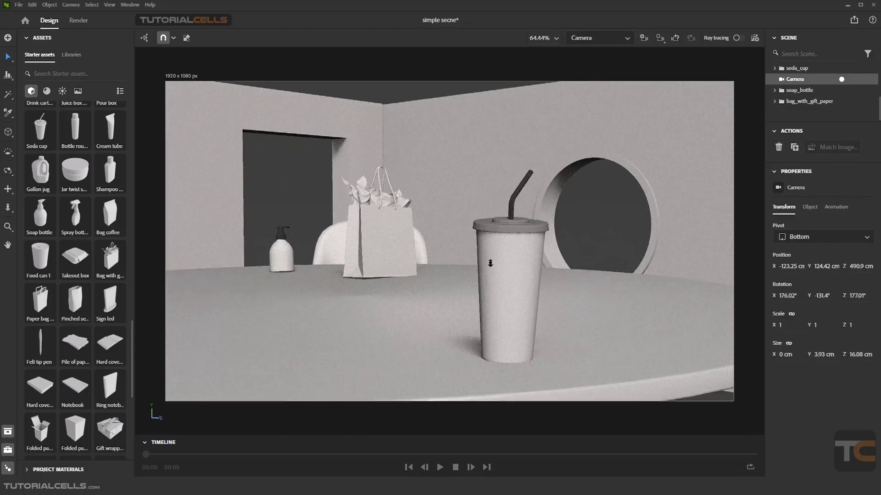
pyautogui.scroll(-3, 488, 252)
pyautogui.scroll(2, 488, 251)
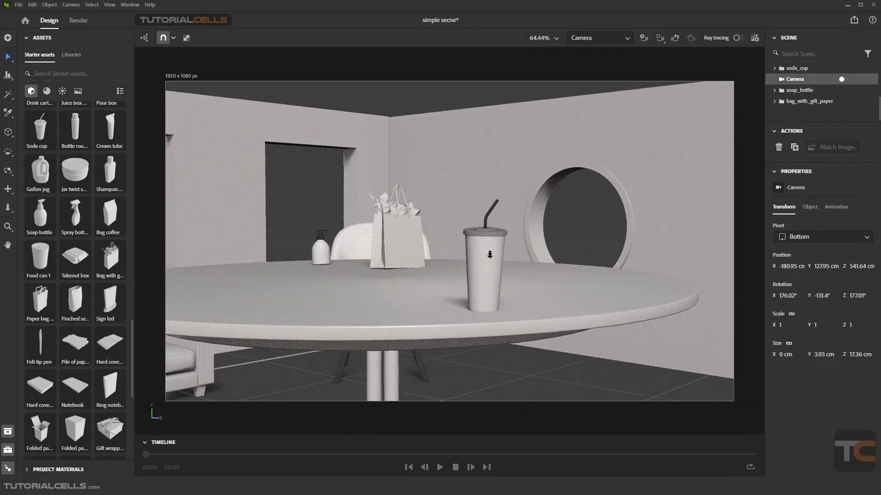
pyautogui.scroll(-2, 490, 254)
pyautogui.scroll(4, 491, 256)
pyautogui.scroll(-4, 494, 259)
pyautogui.scroll(2, 495, 258)
pyautogui.scroll(3, 495, 258)
pyautogui.scroll(-4, 498, 258)
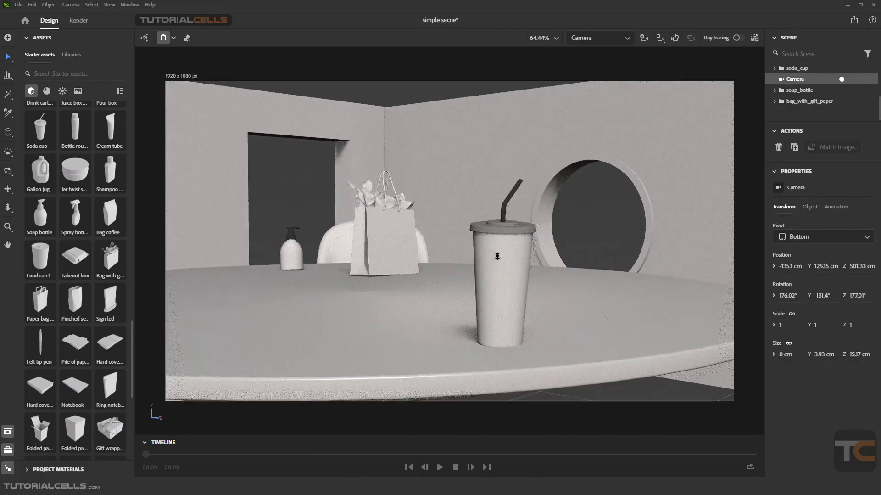
pyautogui.scroll(3, 499, 258)
pyautogui.scroll(-1, 499, 258)
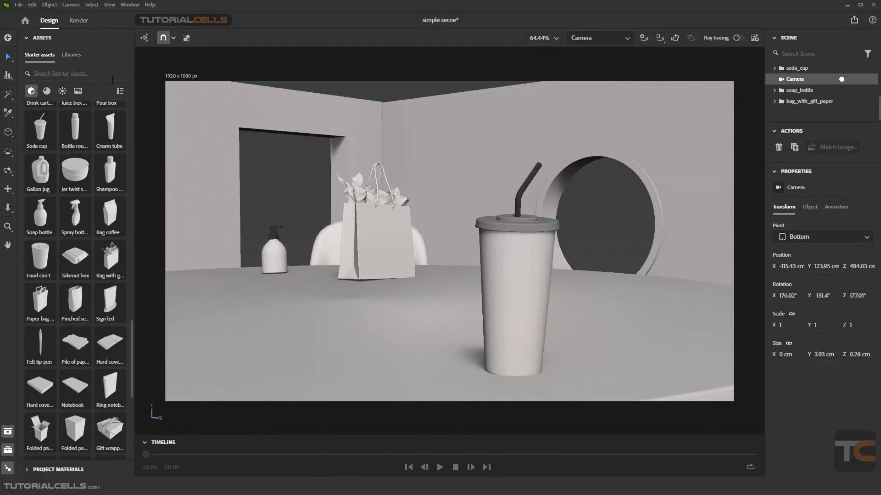
# Review the camera command shortcuts in the keyboard shortcut preferences, from camera undo through switching cameras.
pyautogui.click(19, 6)
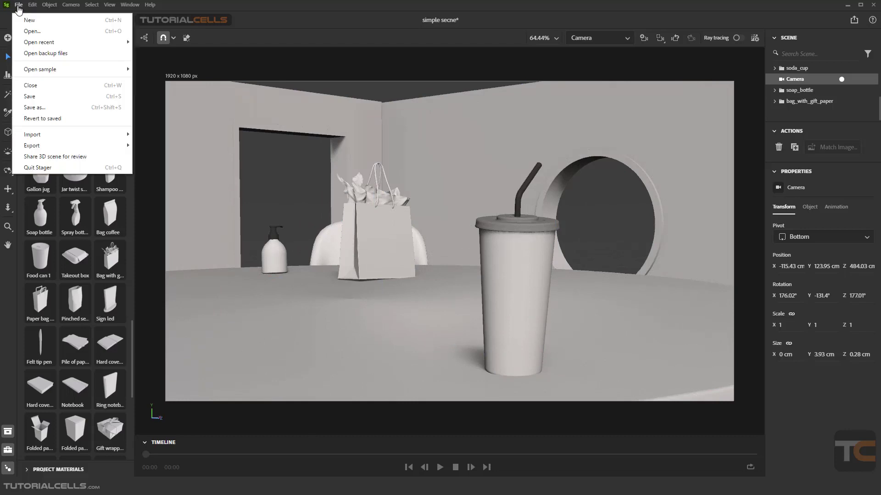
pyautogui.moveTo(32, 6)
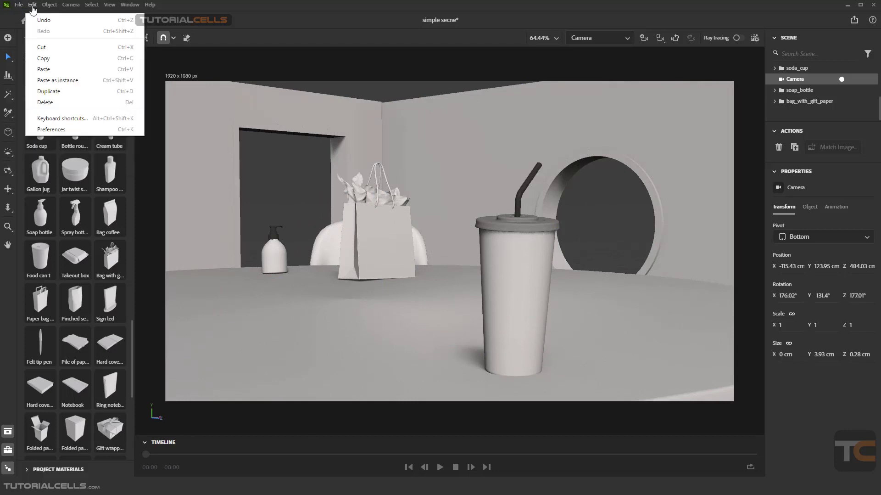
pyautogui.click(69, 127)
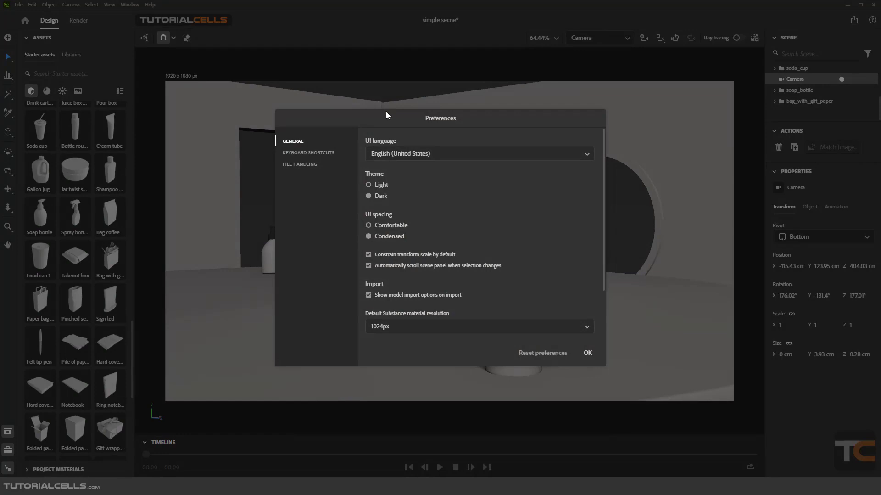
pyautogui.click(310, 152)
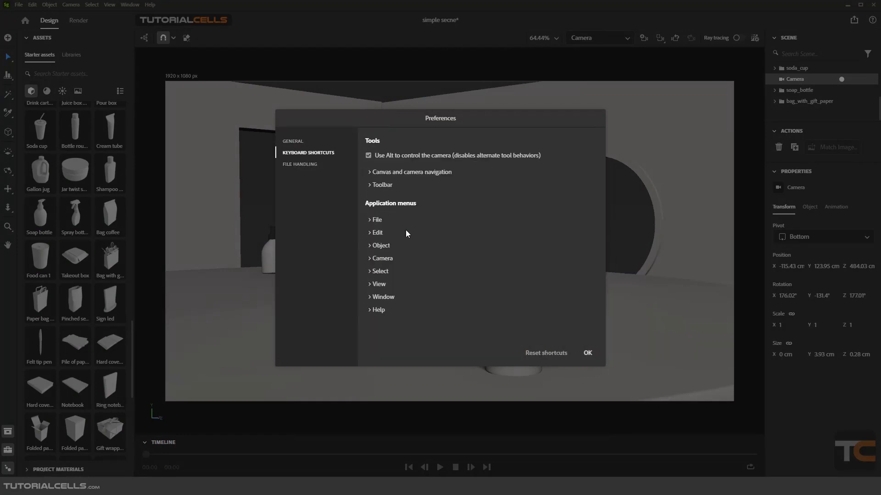
pyautogui.click(390, 258)
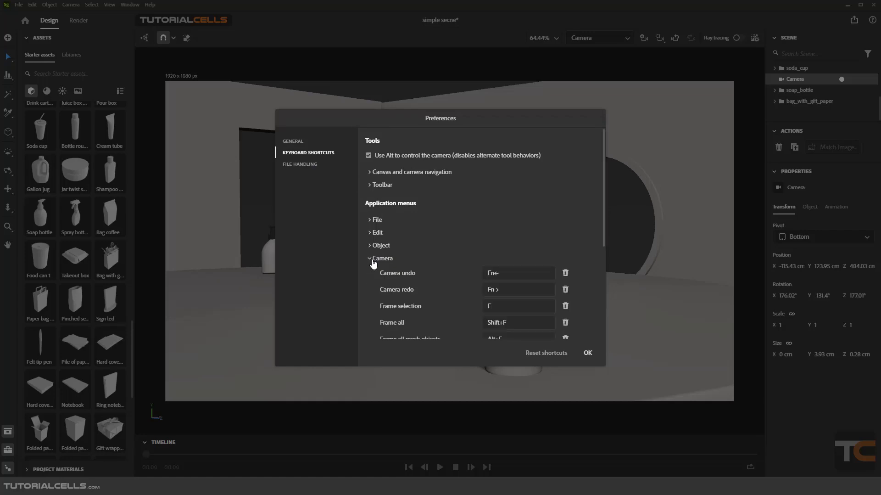
pyautogui.scroll(-1, 422, 283)
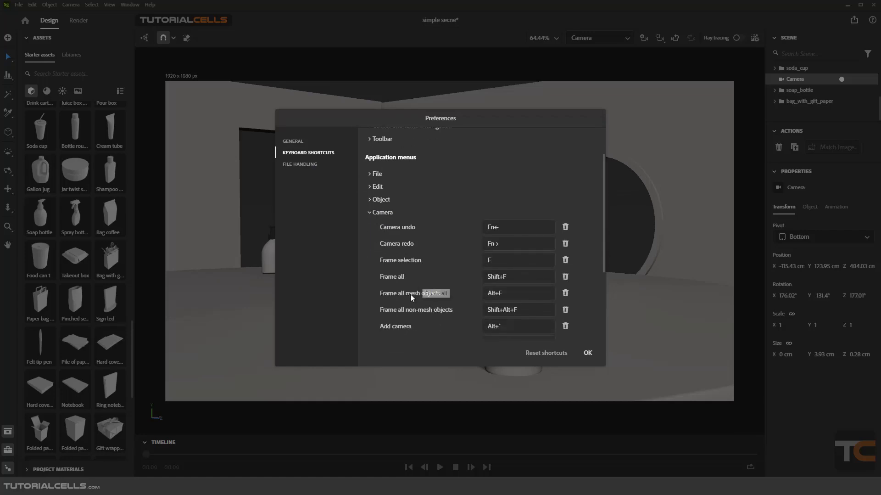
pyautogui.scroll(-2, 416, 297)
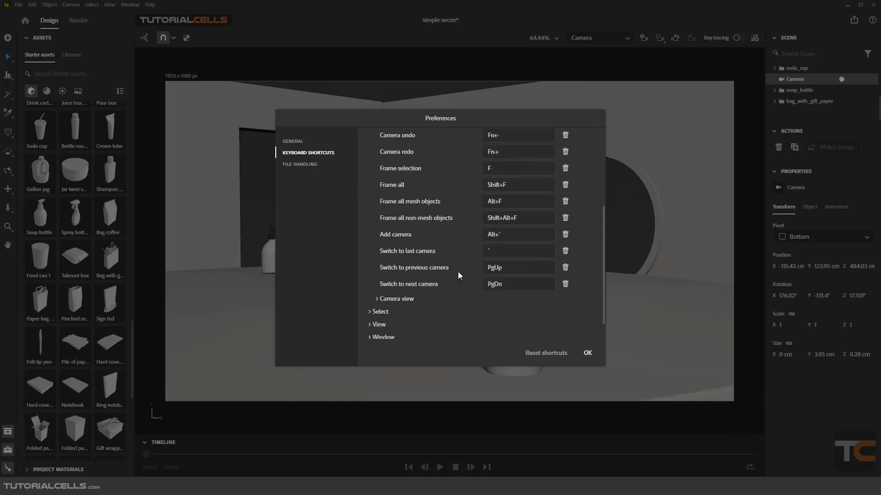
pyautogui.scroll(1, 496, 293)
pyautogui.click(586, 355)
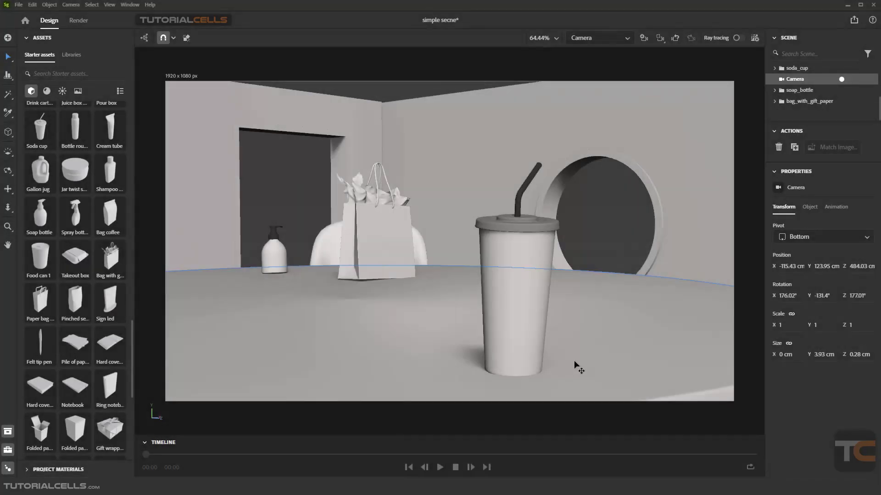
# Lock the Camera in the scene, inspect its transform, object and animation properties while locked, and unlock it again.
pyautogui.click(610, 197)
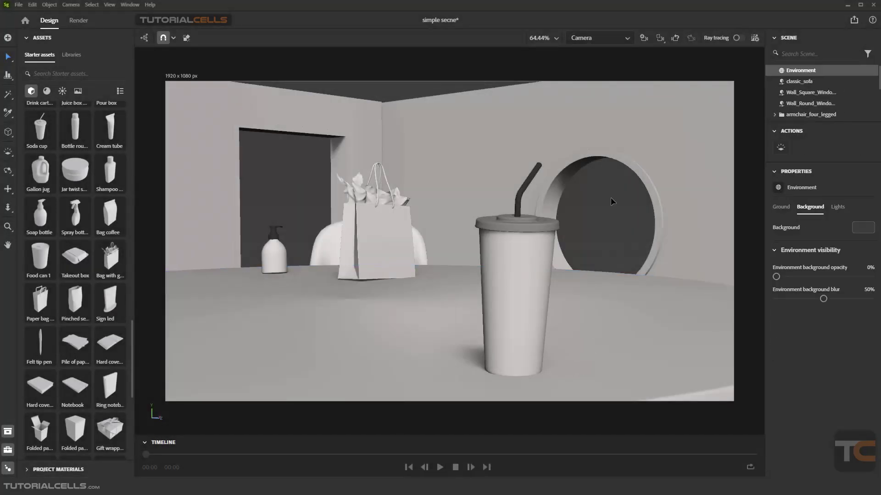
pyautogui.scroll(-3, 800, 108)
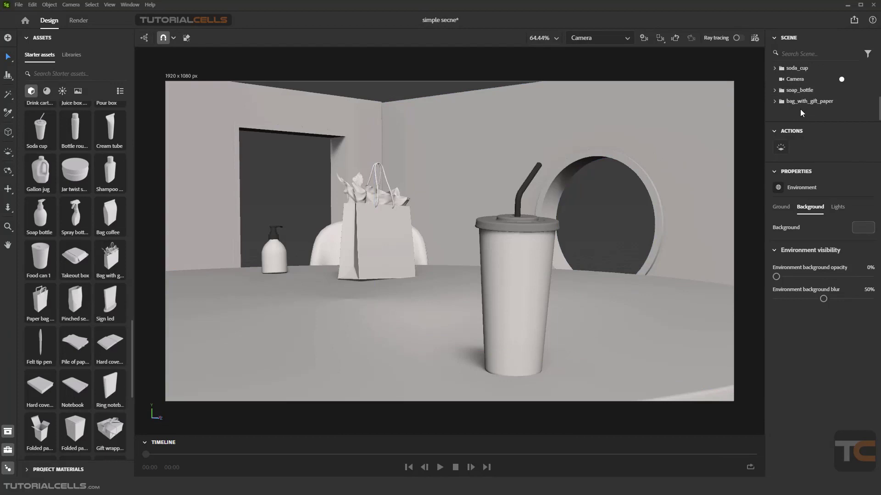
pyautogui.click(795, 80)
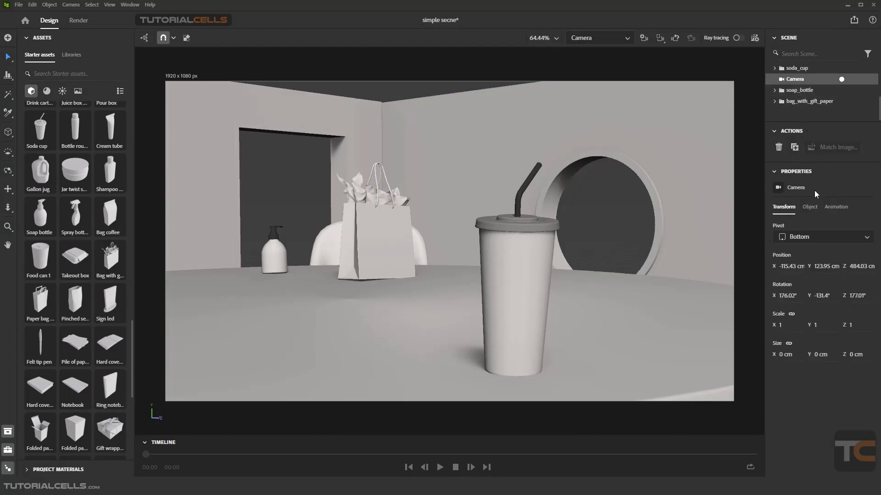
pyautogui.click(861, 80)
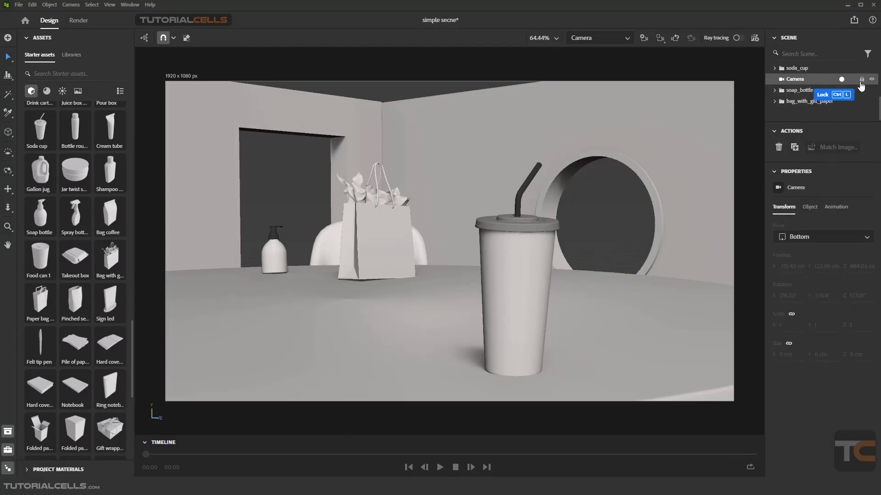
pyautogui.click(862, 81)
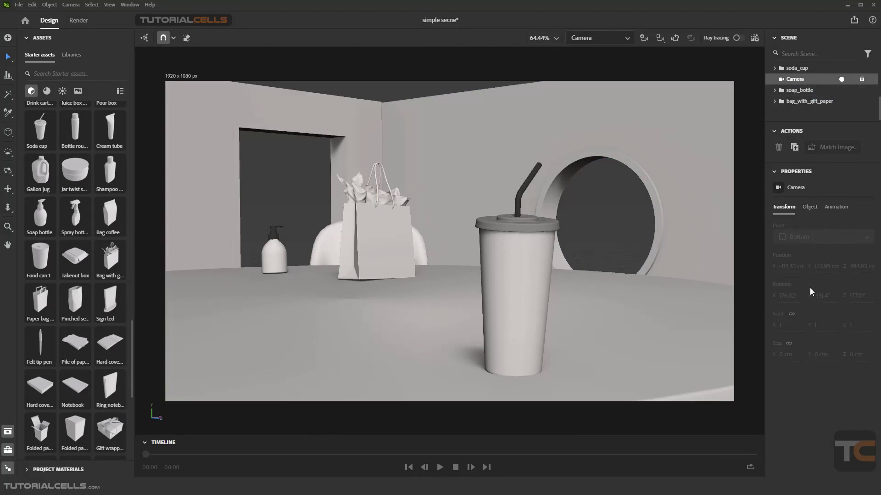
pyautogui.click(809, 207)
pyautogui.click(836, 206)
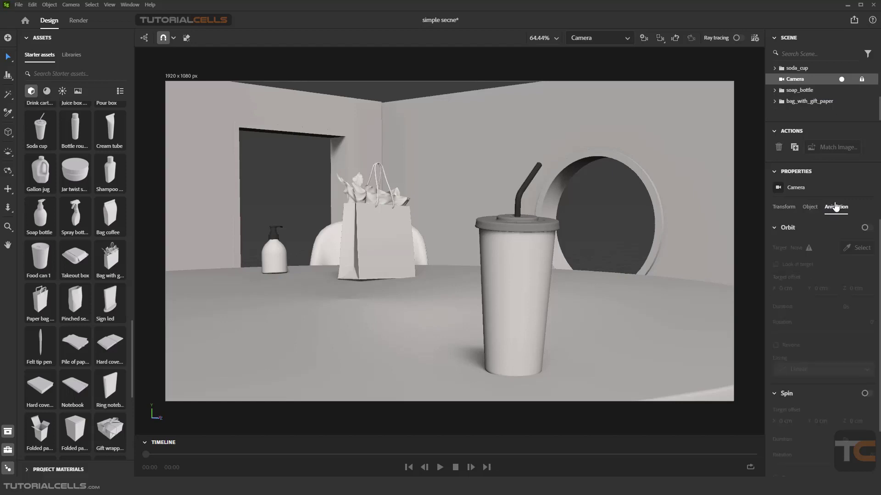
pyautogui.click(810, 207)
pyautogui.click(862, 79)
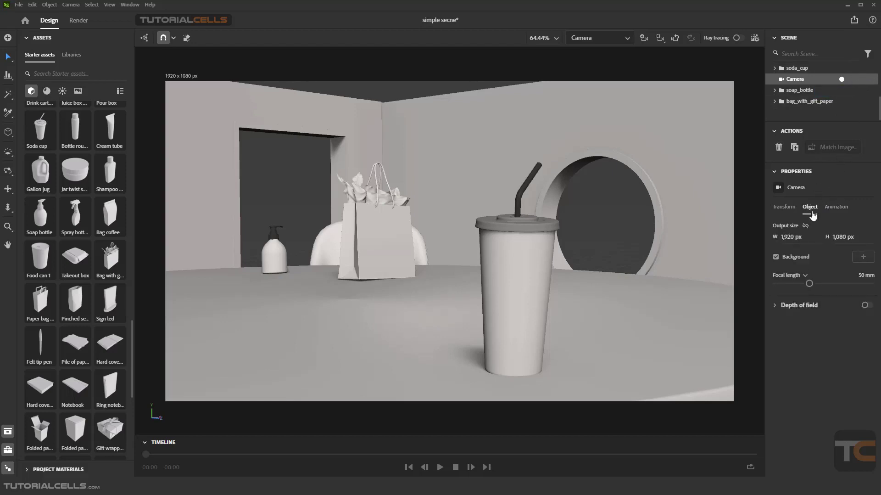
# Link the Camera's output width and height, and try focal lengths of 19 mm and 42 mm before restoring 50 mm.
pyautogui.click(783, 207)
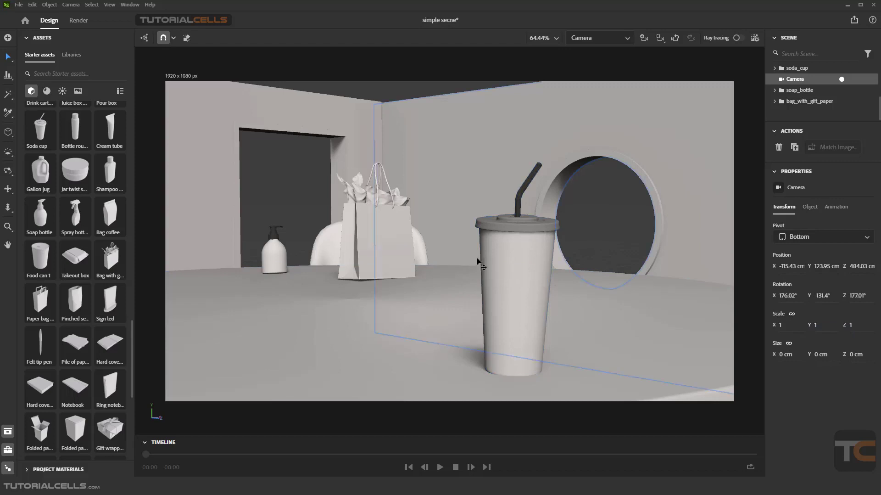
pyautogui.click(809, 208)
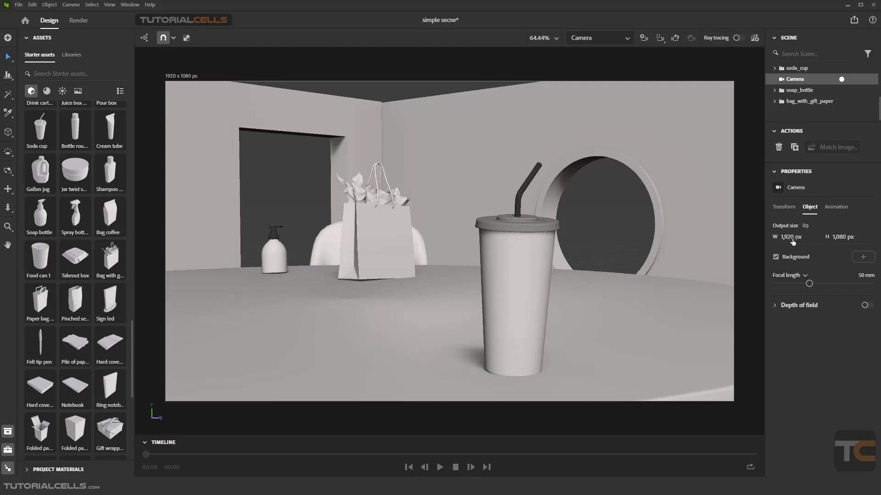
pyautogui.click(806, 225)
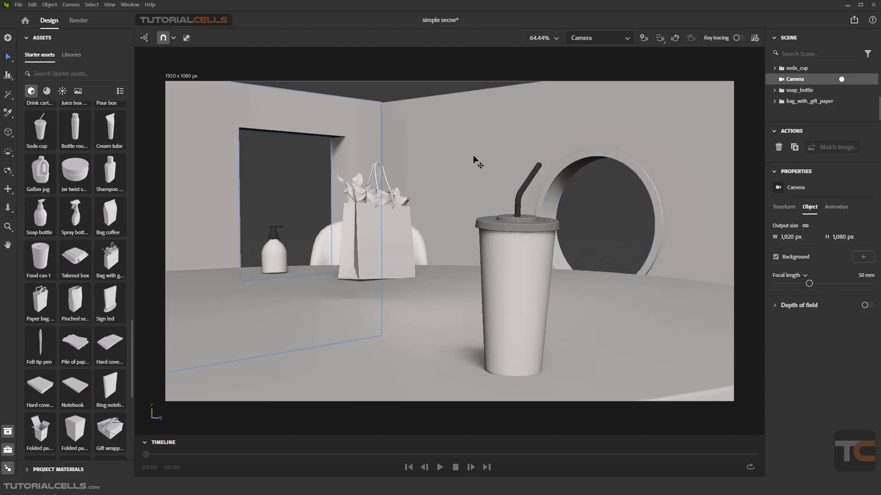
pyautogui.moveTo(810, 284); pyautogui.dragTo(782, 279)
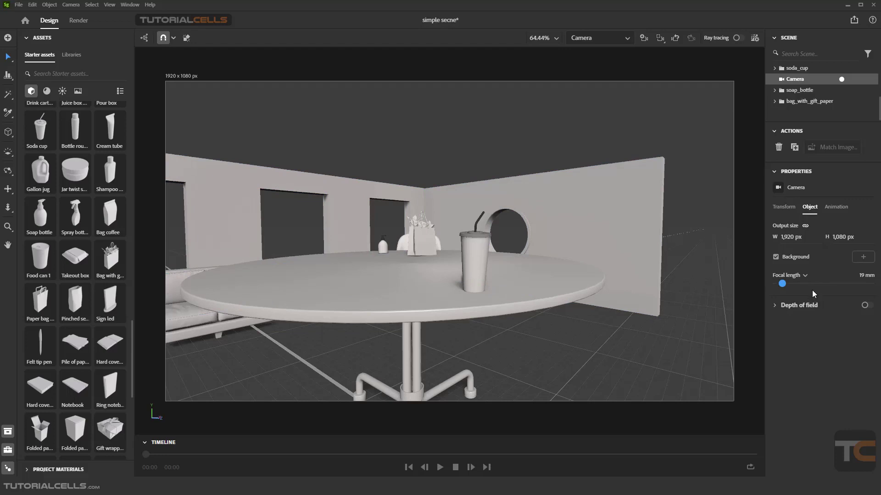
pyautogui.moveTo(783, 286); pyautogui.dragTo(802, 282)
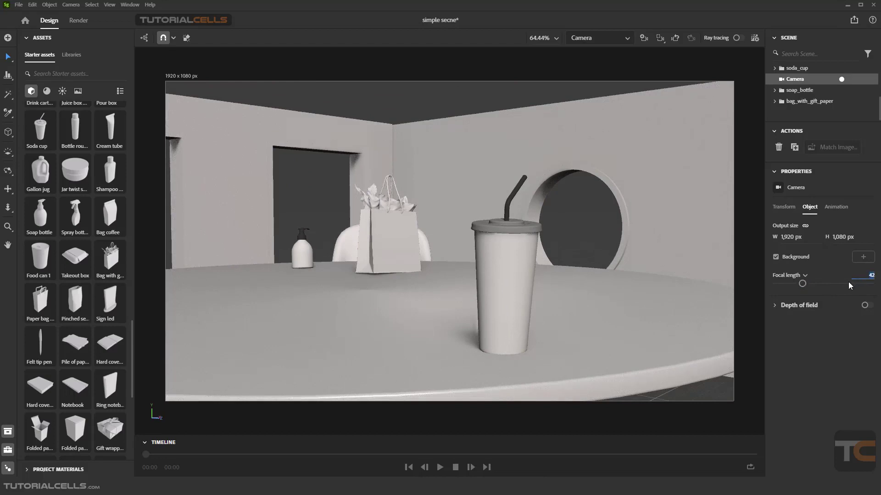
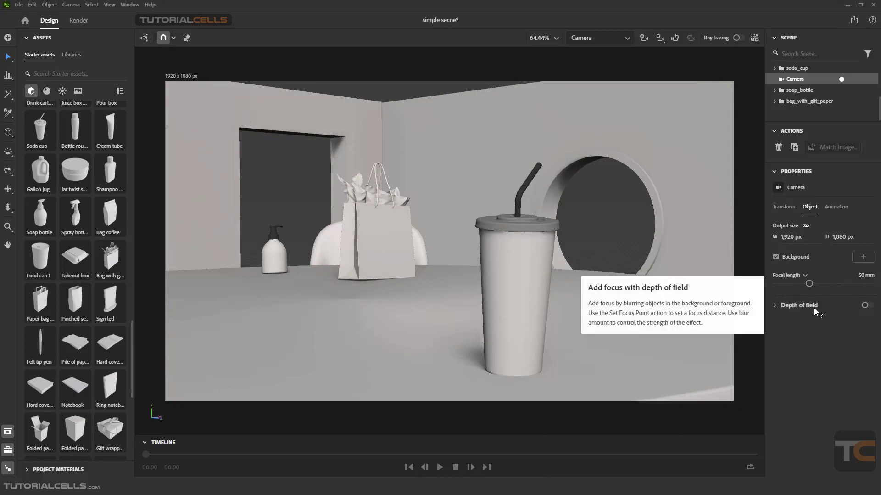
# Enable depth of field on the Camera with its focus point on the soda cup, and turn on ray tracing.
pyautogui.click(866, 305)
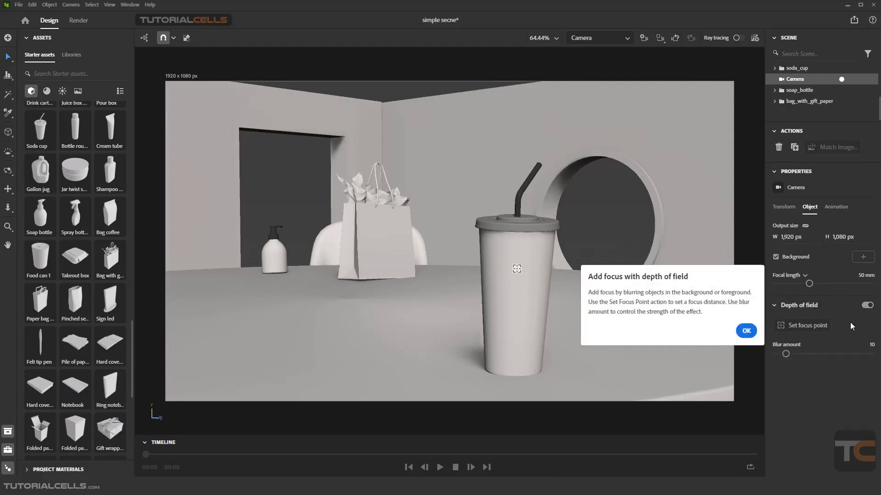
pyautogui.click(810, 327)
pyautogui.click(520, 285)
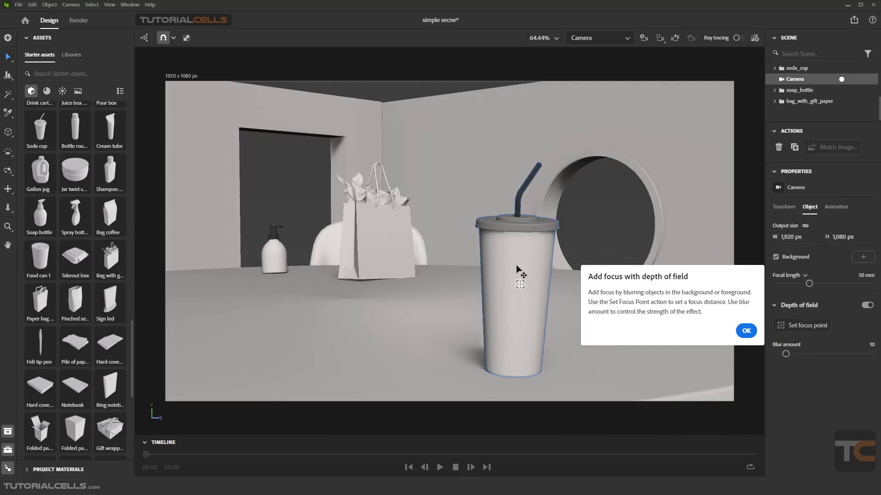
pyautogui.click(747, 331)
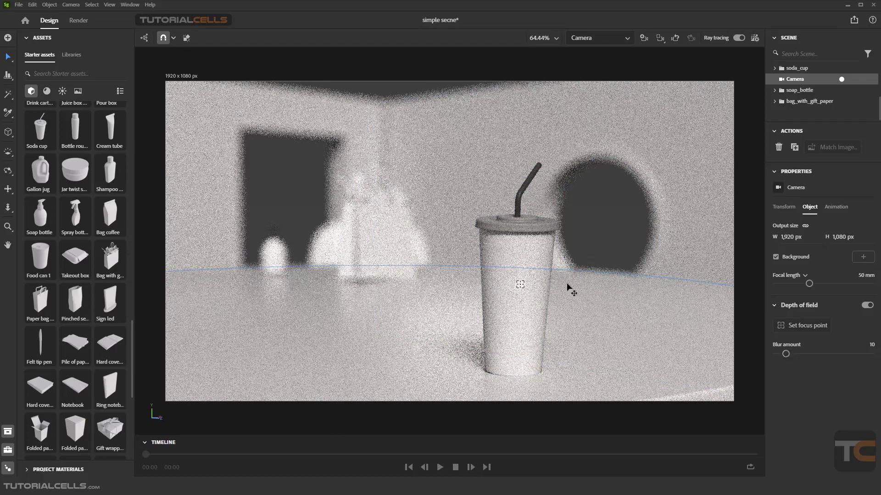
# Reframe the Camera closer to the soda cup and set the depth of field blur amount to 4.9.
pyautogui.click(536, 272)
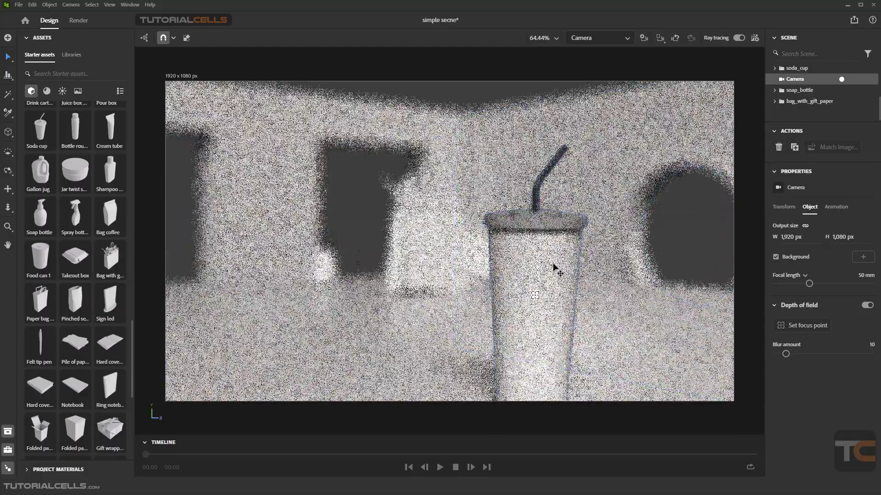
pyautogui.click(539, 285)
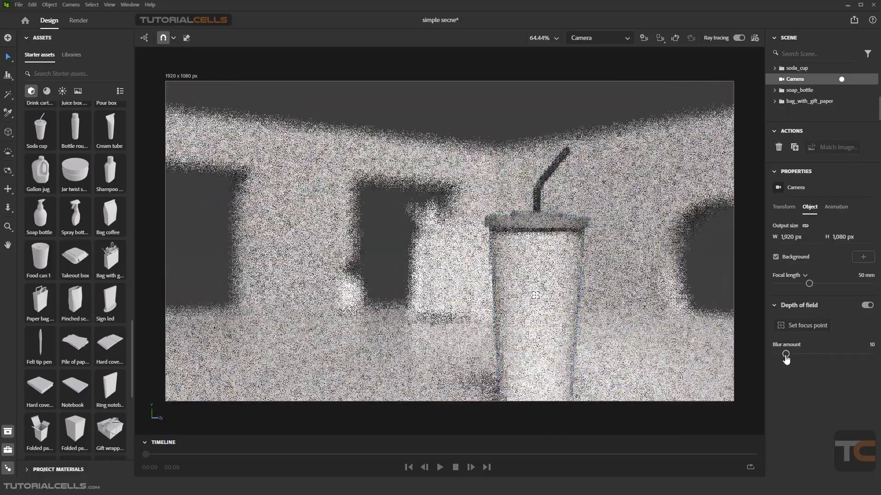
pyautogui.moveTo(786, 353); pyautogui.dragTo(780, 353)
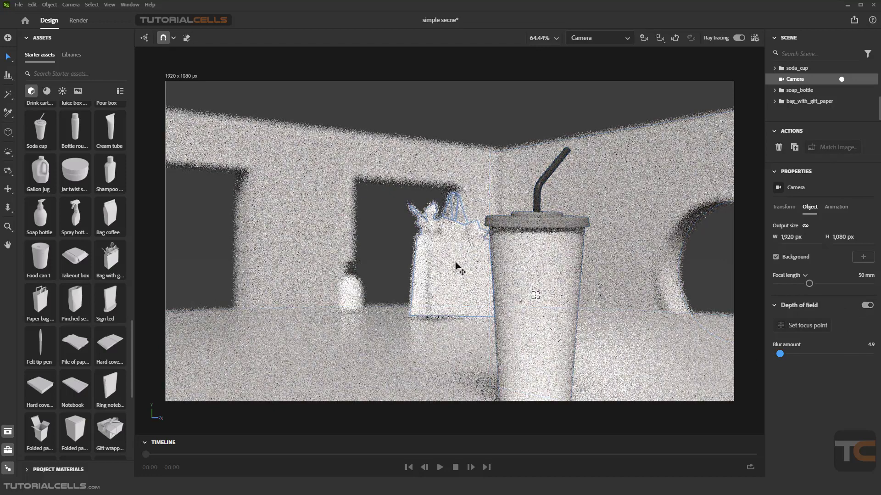
# Set the Camera's depth of field focus point on the gift-paper bag.
pyautogui.click(777, 329)
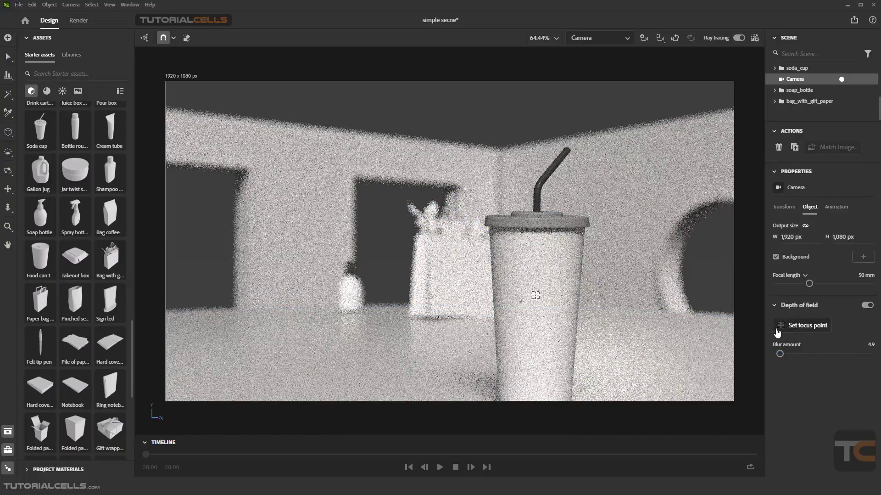
pyautogui.click(450, 279)
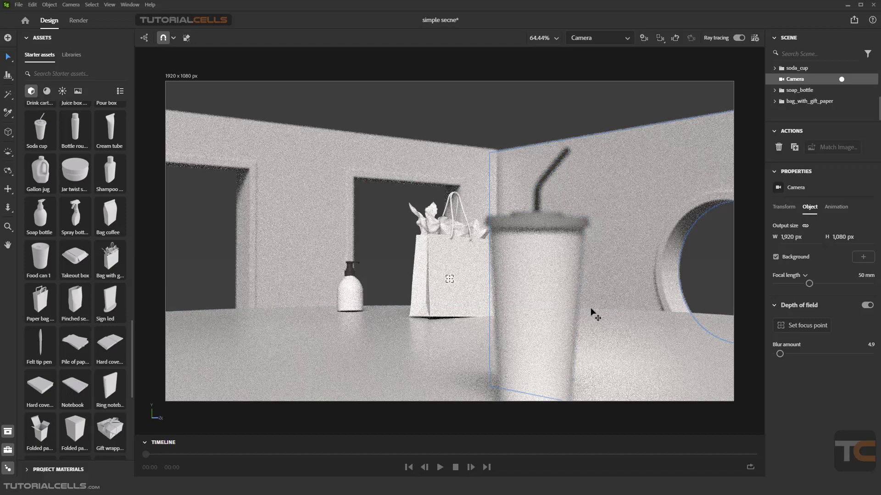
# Add a new camera to the saved scene and frame it closer on the round table with the soda cup.
pyautogui.click(835, 207)
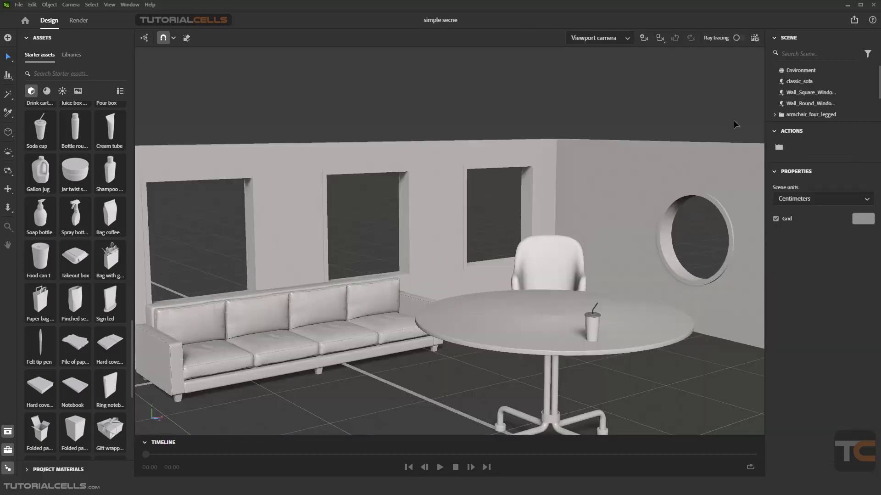
pyautogui.click(643, 38)
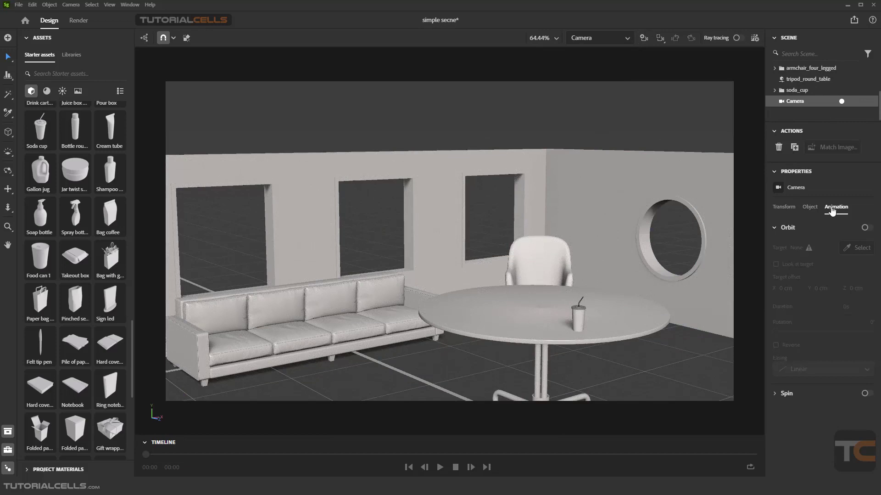
pyautogui.keyDown('alt'); pyautogui.moveTo(590, 299); pyautogui.dragTo(477, 266); pyautogui.keyUp('alt')
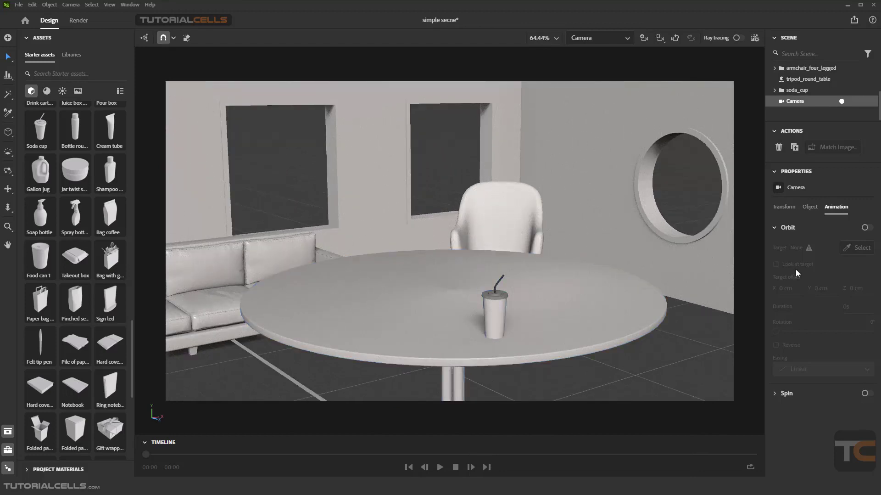
pyautogui.click(775, 228)
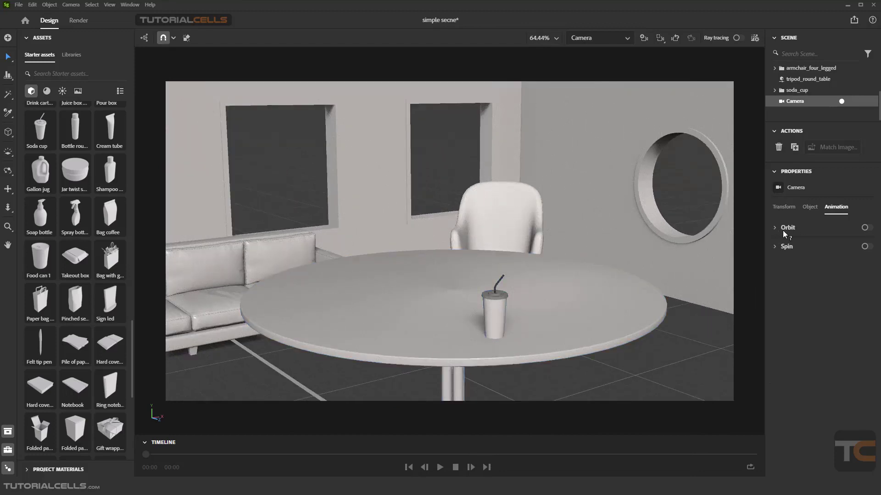
pyautogui.click(776, 228)
pyautogui.click(776, 228)
pyautogui.click(775, 248)
pyautogui.click(775, 248)
# Enable the Camera's Orbit animation and pick the soda cup's cup_mesh as its target.
pyautogui.click(865, 228)
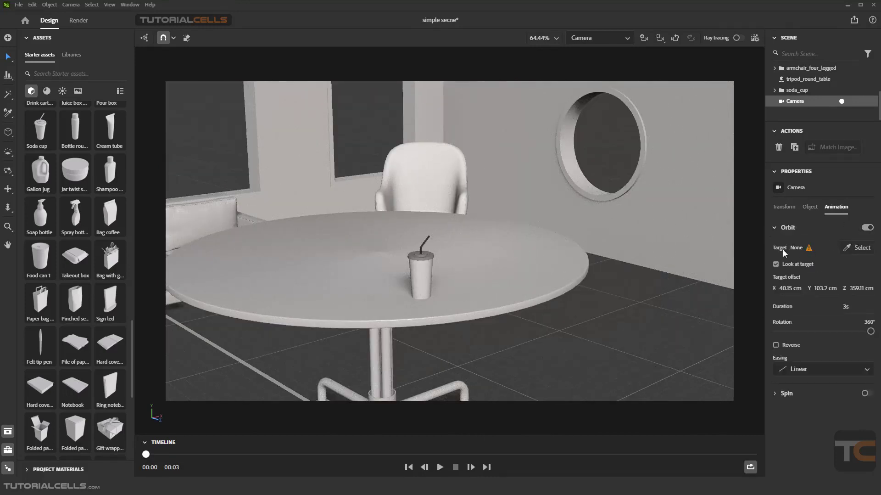
pyautogui.click(851, 254)
pyautogui.click(426, 271)
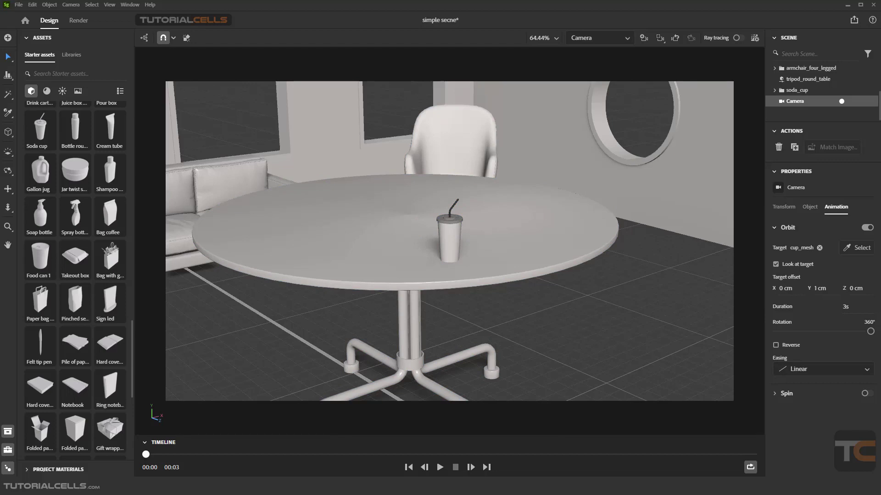
# Set the Camera's orbit Y target offset to 0 cm and duration to 15s, and preview the animation.
pyautogui.click(820, 289)
pyautogui.moveTo(780, 324)
pyautogui.click(848, 307)
pyautogui.click(442, 467)
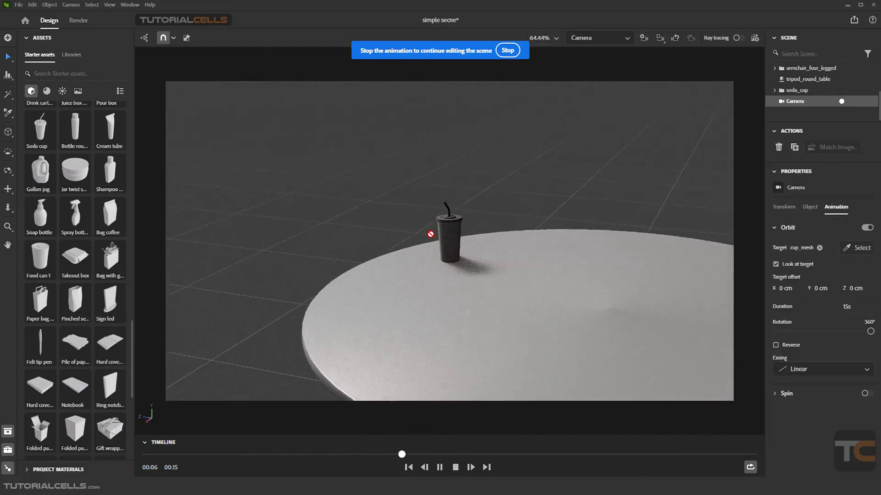
pyautogui.click(517, 51)
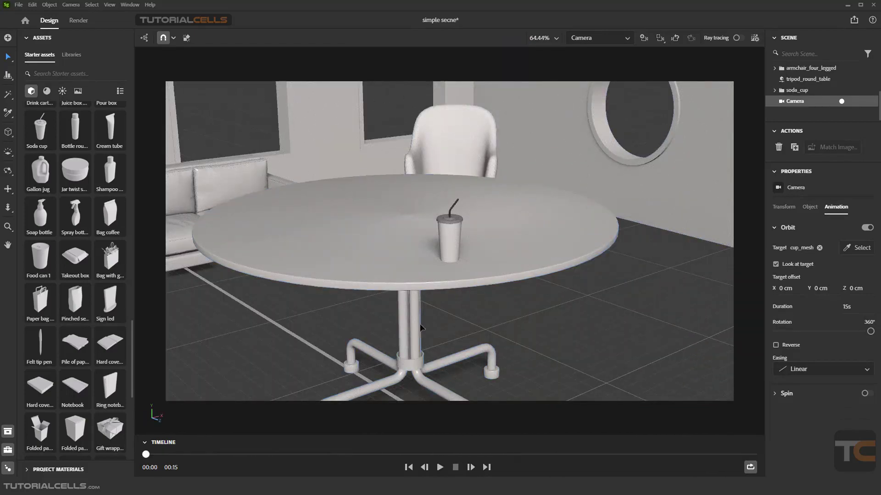
# Compare the First frame only and Entire duration time ranges in the render export settings, leaving Entire duration selected.
pyautogui.click(75, 20)
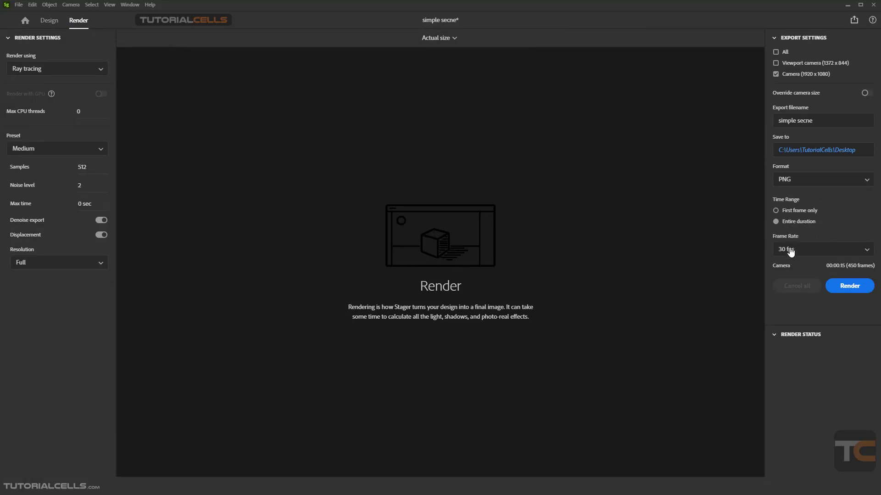
pyautogui.click(789, 214)
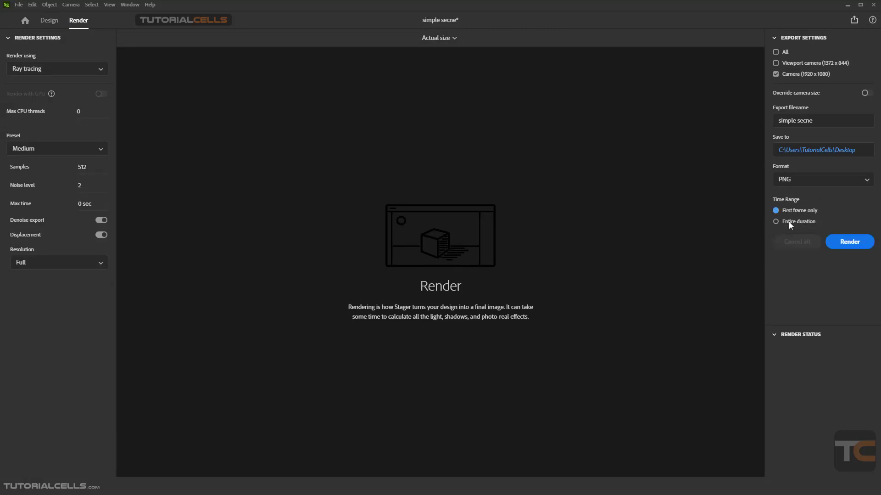
pyautogui.click(791, 225)
pyautogui.click(789, 215)
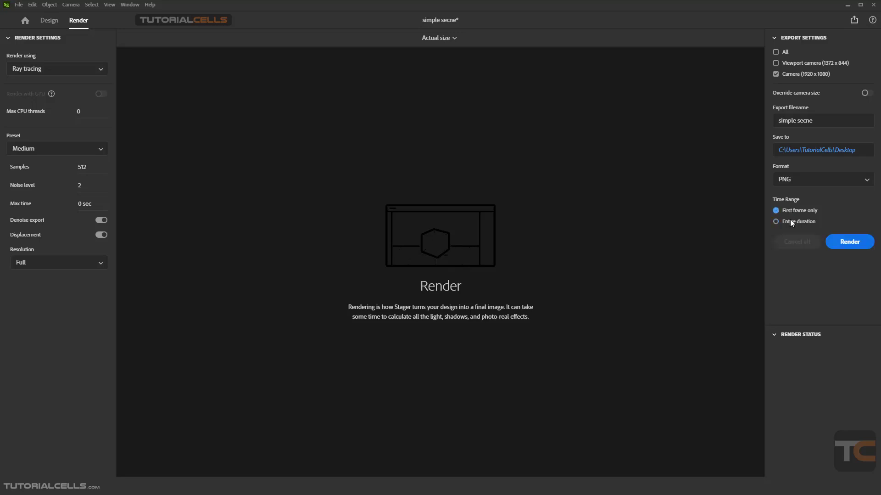
pyautogui.click(791, 223)
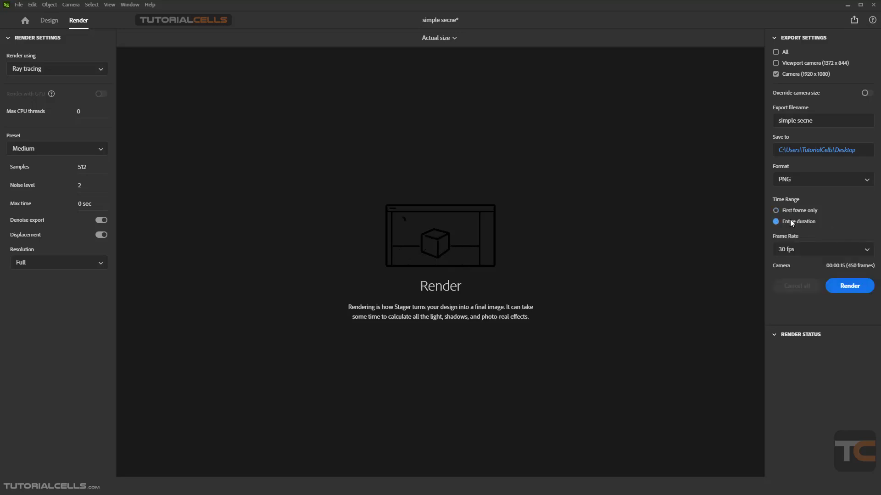
# Return to the Design workspace, set the Camera's orbit rotation to 151°, and preview the partial orbit.
pyautogui.click(43, 21)
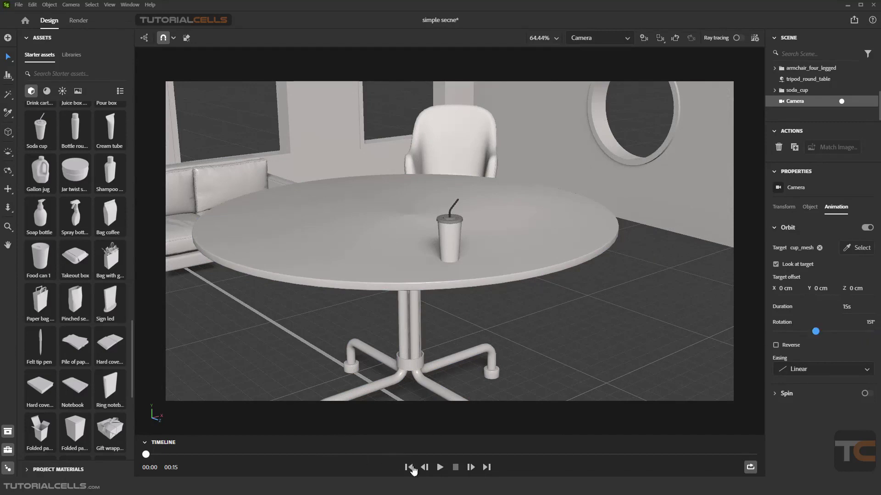
pyautogui.click(436, 470)
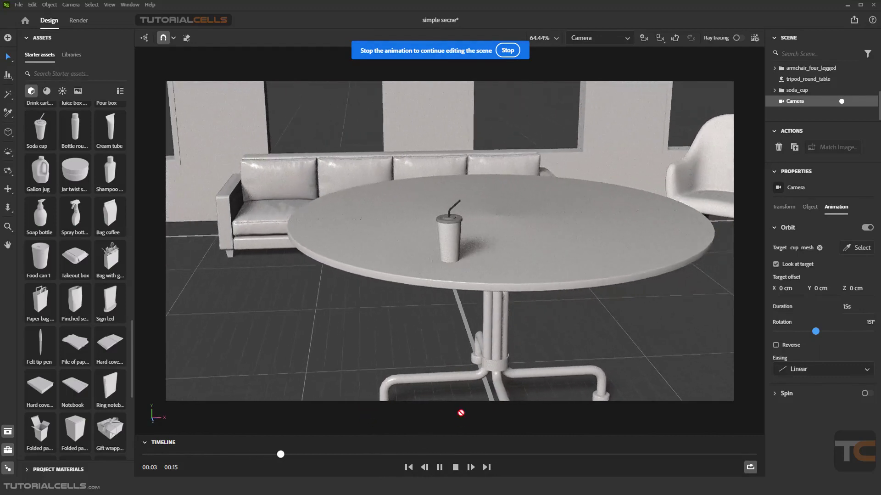
pyautogui.click(410, 468)
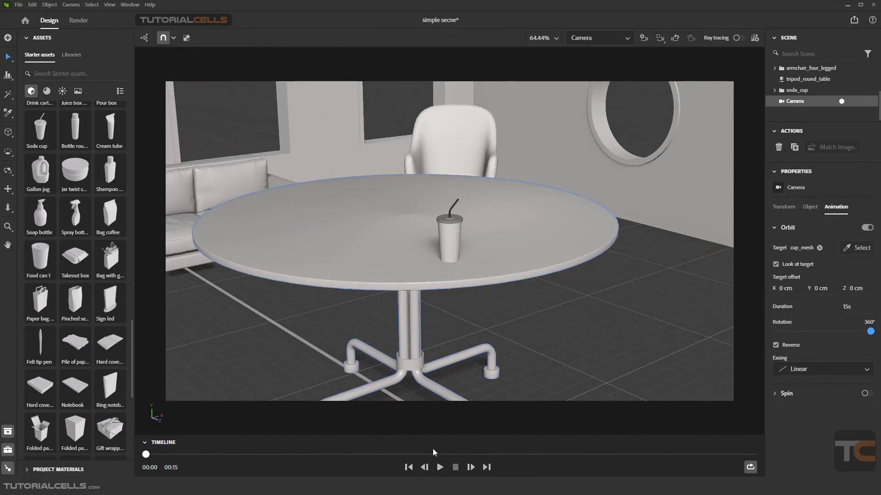
# Set the Camera's orbit rotation to 360° with Reverse enabled, and preview the reversed orbit.
pyautogui.click(440, 468)
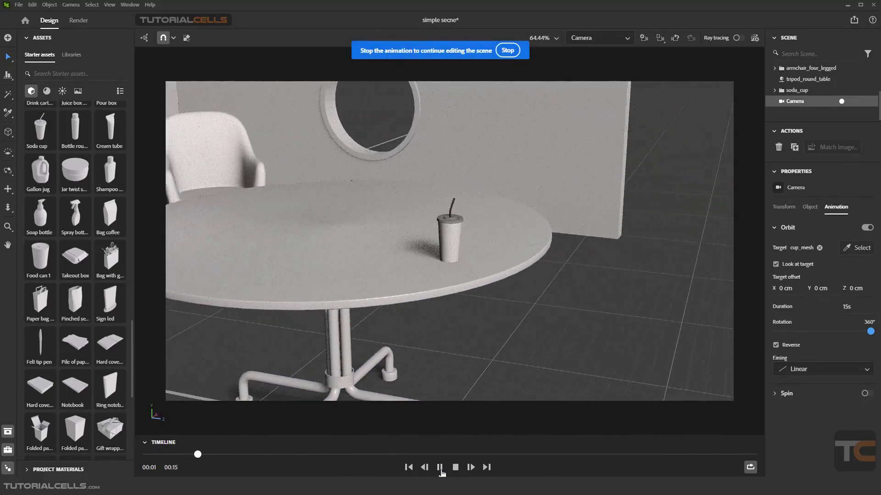
pyautogui.click(409, 466)
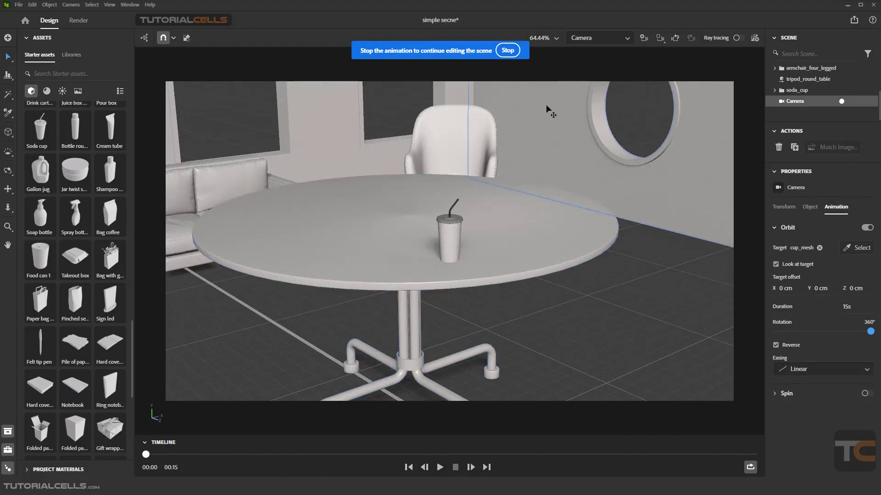
pyautogui.click(508, 50)
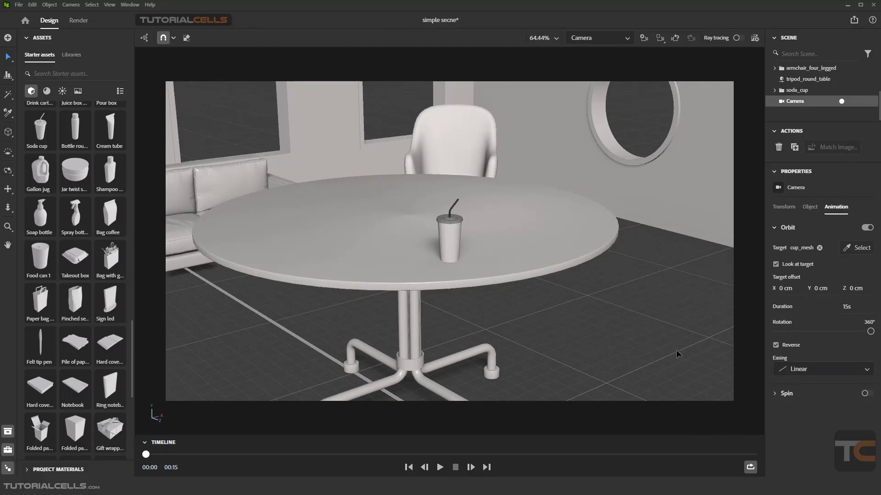
# Set the orbit easing to Quadratic and preview the camera's movement.
pyautogui.click(809, 374)
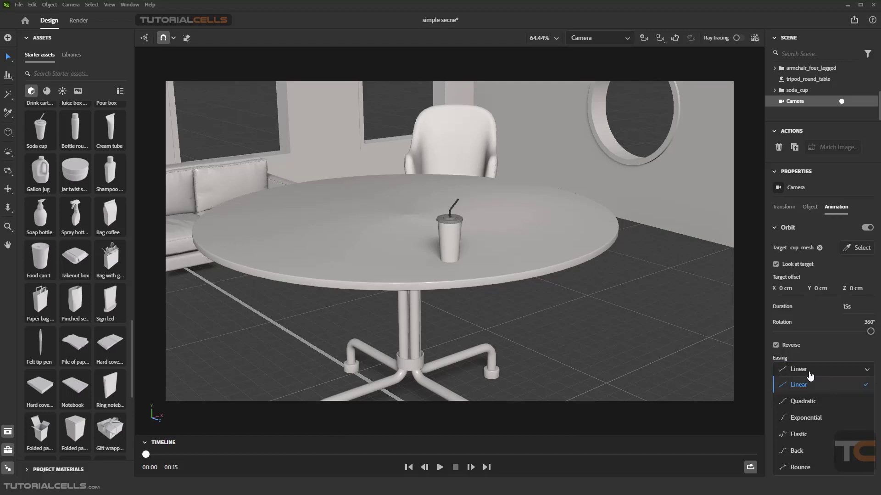
pyautogui.click(795, 402)
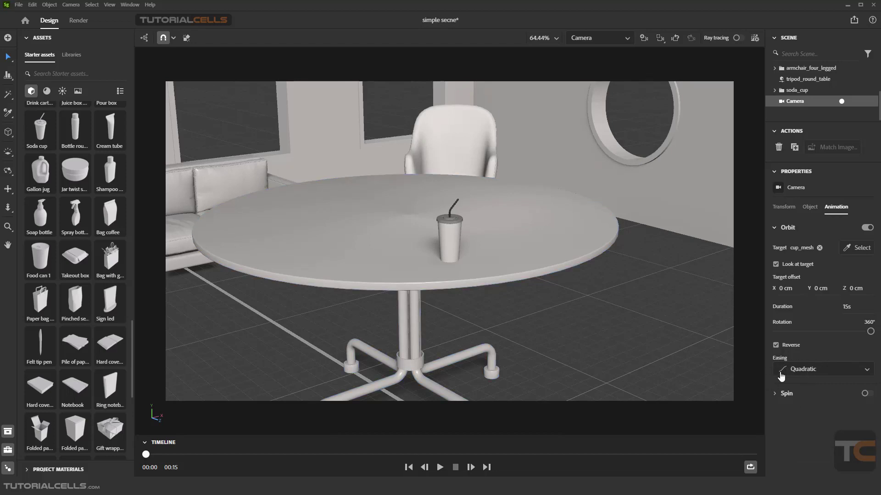
pyautogui.click(441, 467)
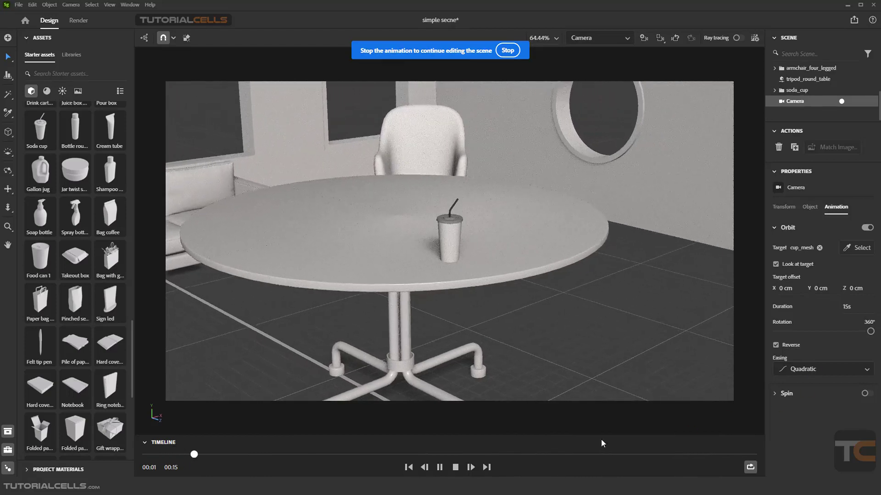
pyautogui.click(455, 466)
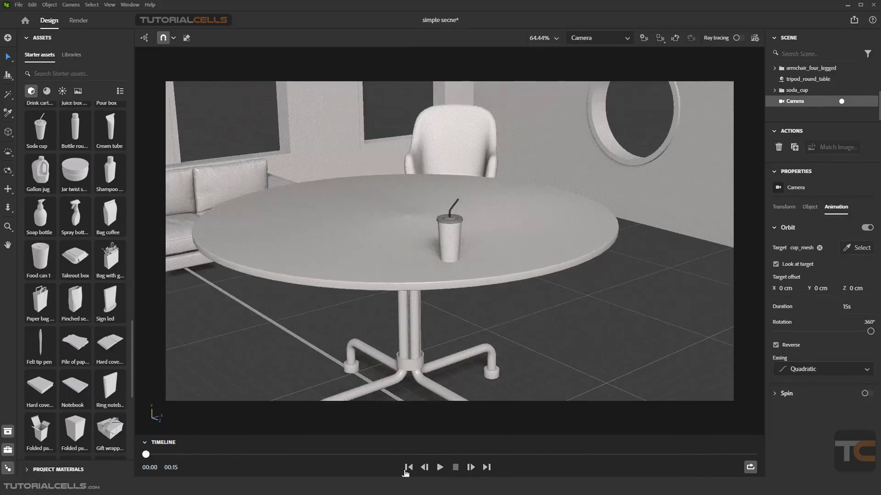
# Set the orbit easing to Elastic and preview the camera's movement.
pyautogui.click(809, 371)
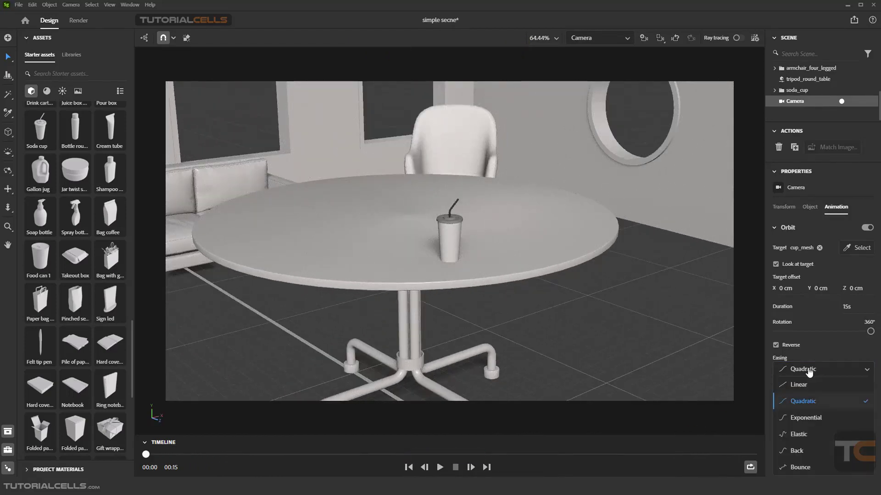
pyautogui.click(793, 435)
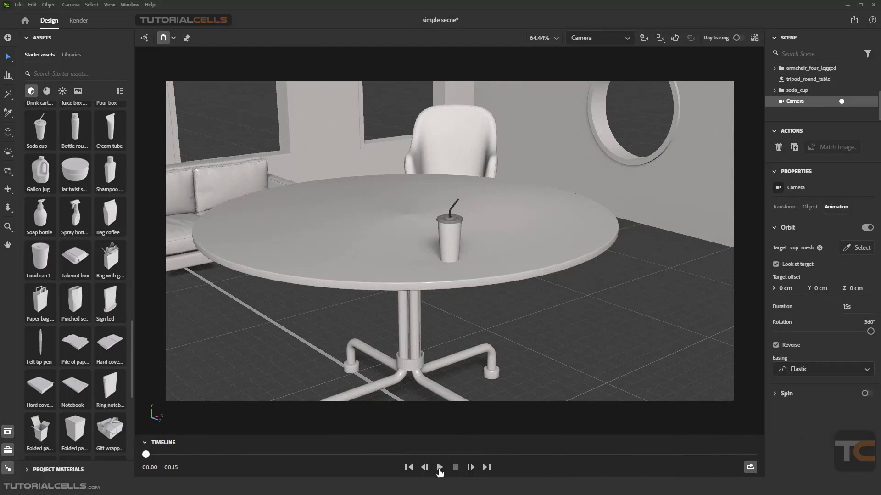
pyautogui.click(439, 467)
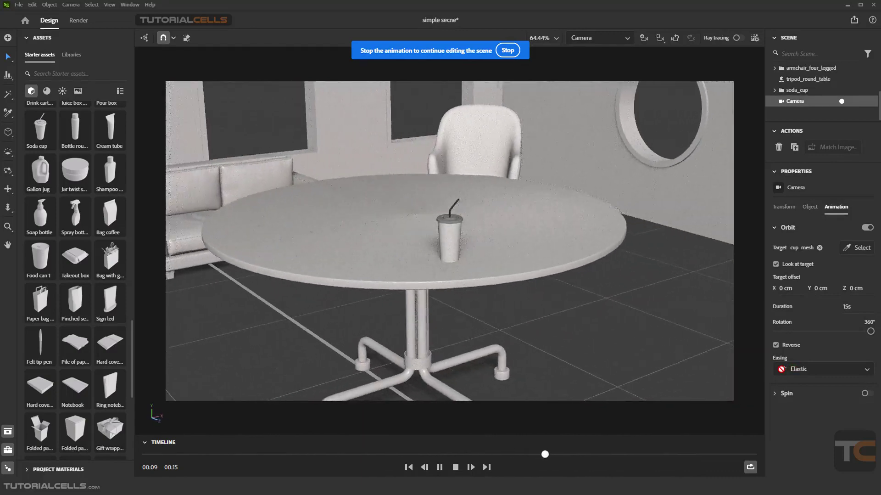
pyautogui.click(508, 51)
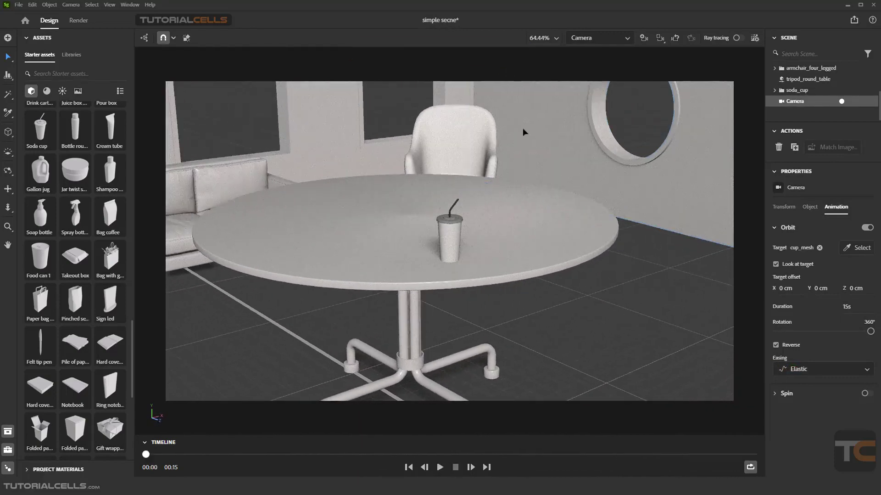
# Set the orbit easing to Bounce and preview the camera's movement.
pyautogui.click(803, 370)
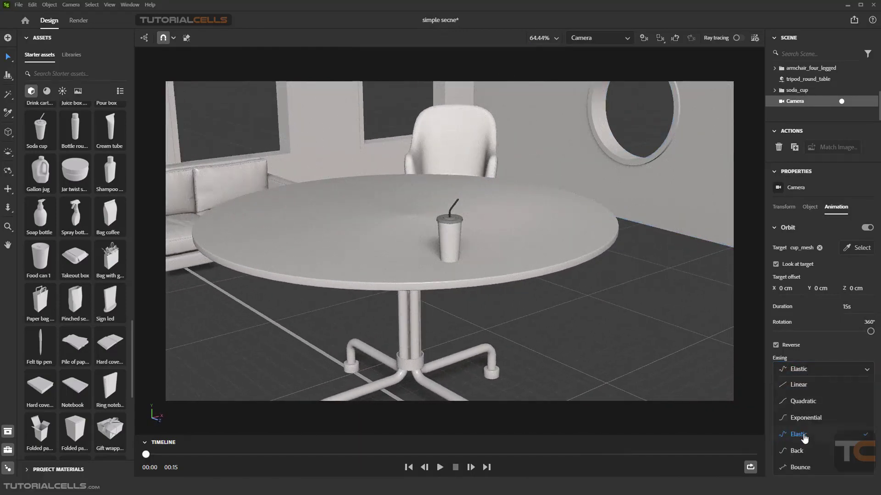
pyautogui.click(798, 468)
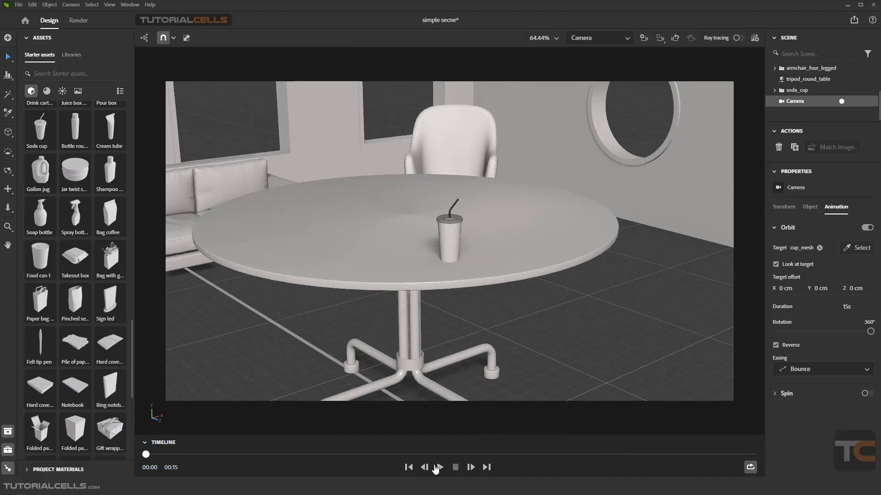
pyautogui.click(438, 467)
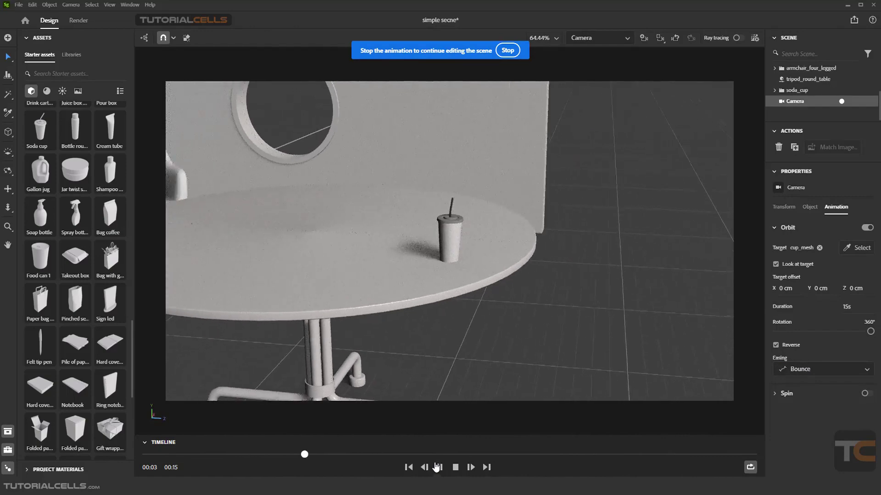
pyautogui.click(514, 57)
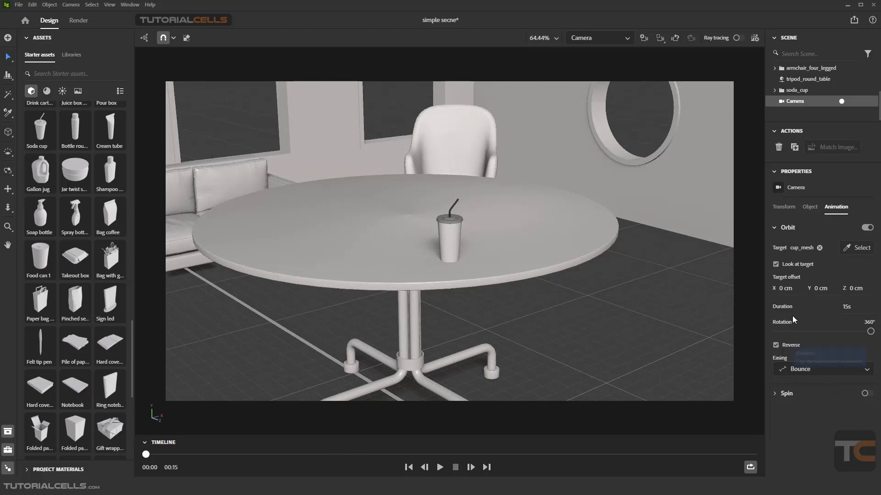
# Turn off the Camera's Orbit animation and place a gift-paper bag, a food can and a soap bottle around the round table's top.
pyautogui.click(866, 228)
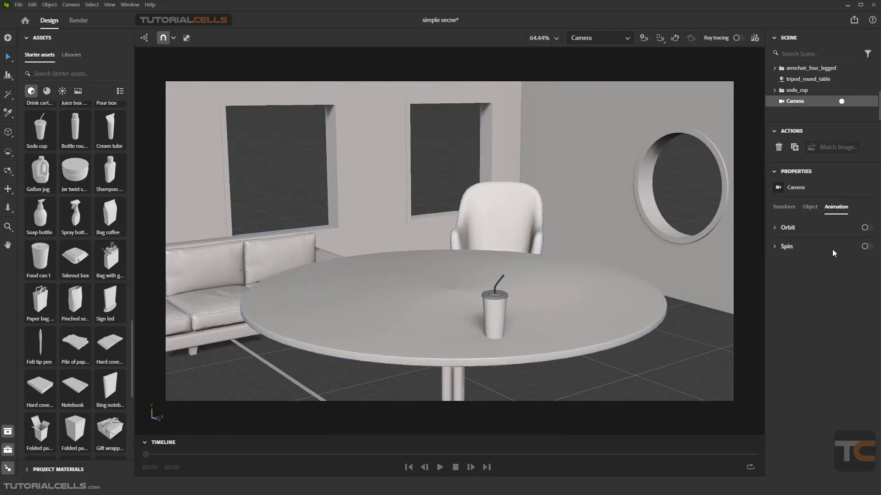
pyautogui.moveTo(109, 261)
pyautogui.mouseDown()
pyautogui.moveTo(362, 285)
pyautogui.moveTo(426, 269)
pyautogui.mouseUp()
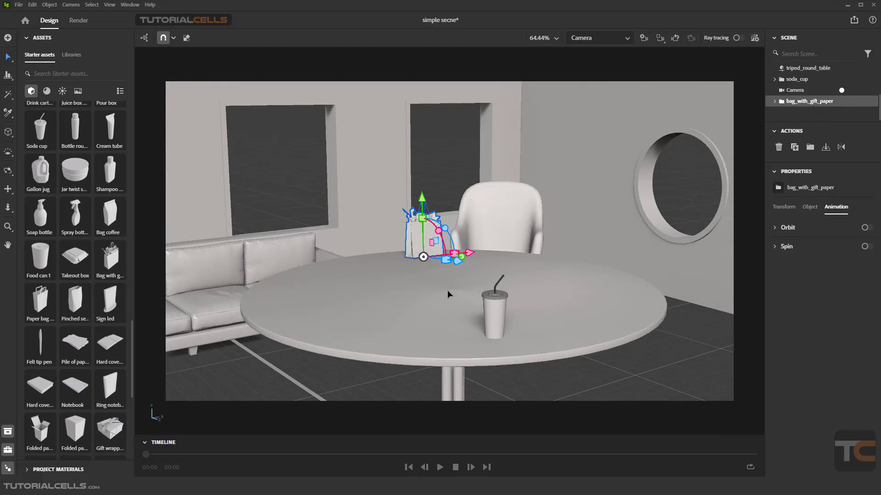
pyautogui.moveTo(39, 298)
pyautogui.mouseDown()
pyautogui.moveTo(264, 299)
pyautogui.moveTo(256, 301)
pyautogui.mouseUp()
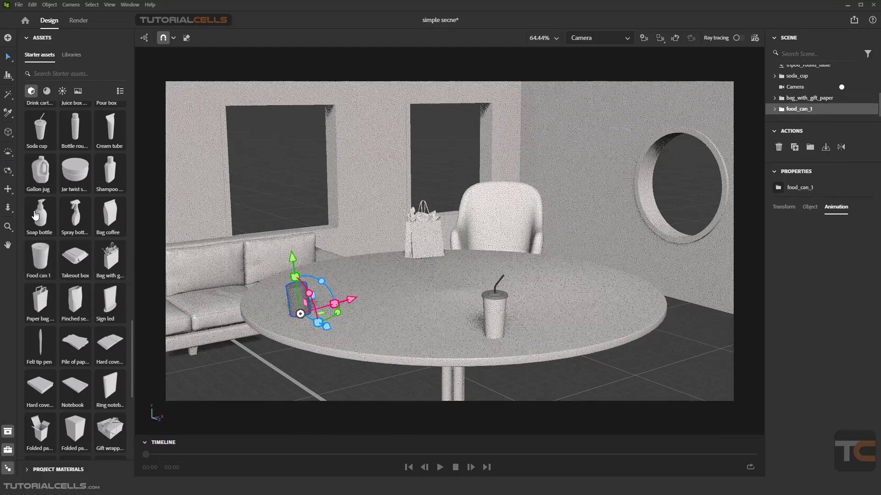
pyautogui.moveTo(39, 215)
pyautogui.mouseDown()
pyautogui.moveTo(507, 290)
pyautogui.moveTo(602, 292)
pyautogui.mouseUp()
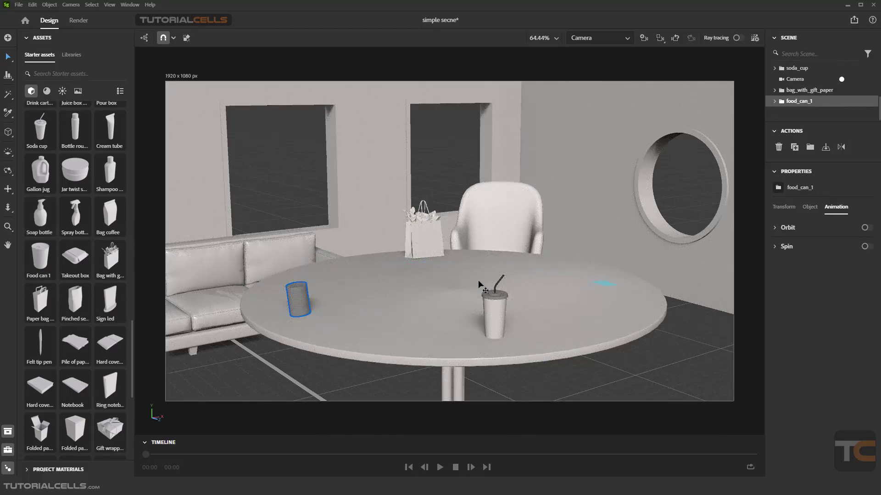
# Reframe the Camera low over the tabletop, close to the gift-paper bag with the armchair behind it.
pyautogui.keyDown('alt'); pyautogui.moveTo(464, 293); pyautogui.dragTo(471, 299); pyautogui.keyUp('alt')
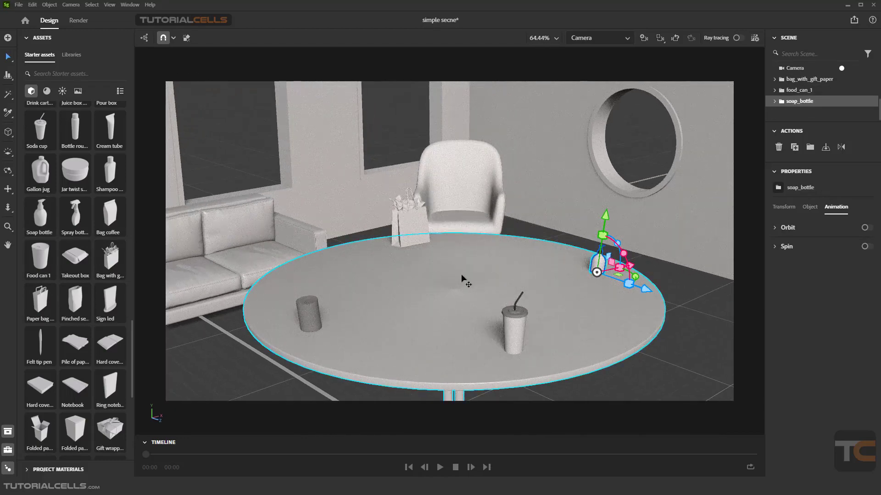
pyautogui.scroll(3, 465, 275)
pyautogui.keyDown('alt'); pyautogui.moveTo(466, 272); pyautogui.dragTo(431, 303, button='right'); pyautogui.keyUp('alt')
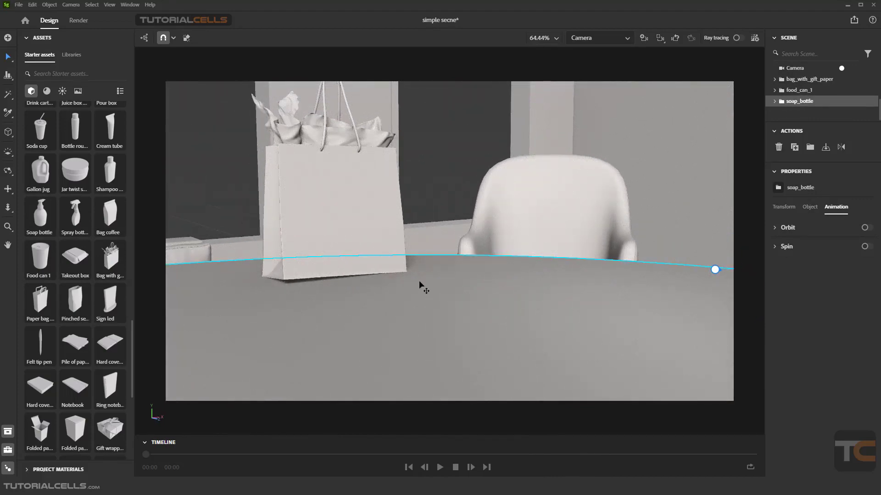
pyautogui.keyDown('alt'); pyautogui.moveTo(419, 287); pyautogui.dragTo(476, 285); pyautogui.keyUp('alt')
# Enable the Spin animation on the soap bottle with a 14s duration and Linear easing, and preview it.
pyautogui.click(865, 246)
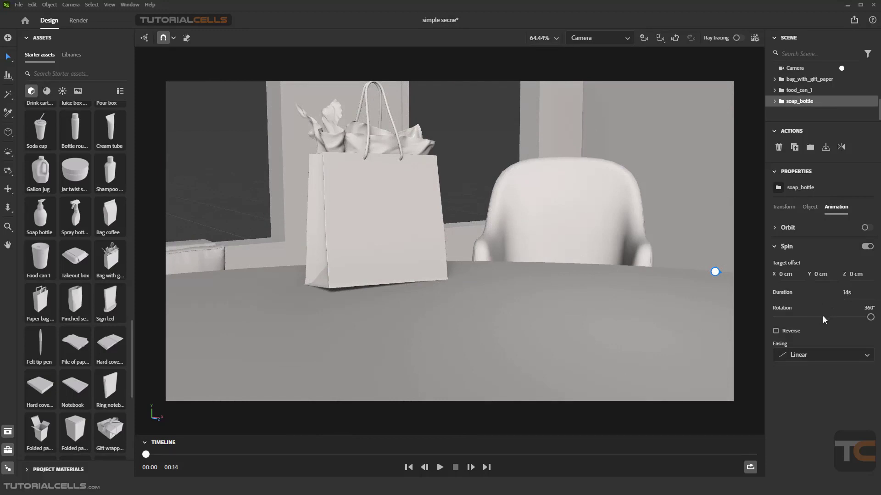
pyautogui.click(810, 360)
pyautogui.click(810, 360)
pyautogui.click(440, 467)
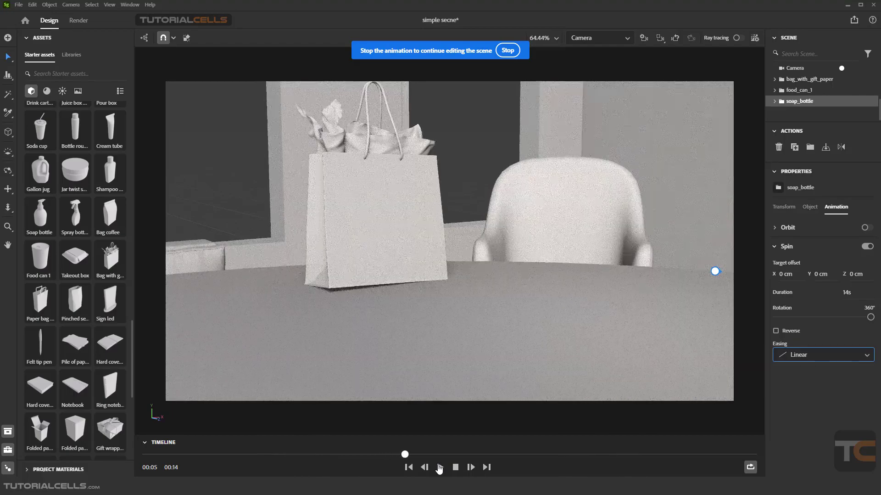
pyautogui.click(408, 467)
pyautogui.click(506, 50)
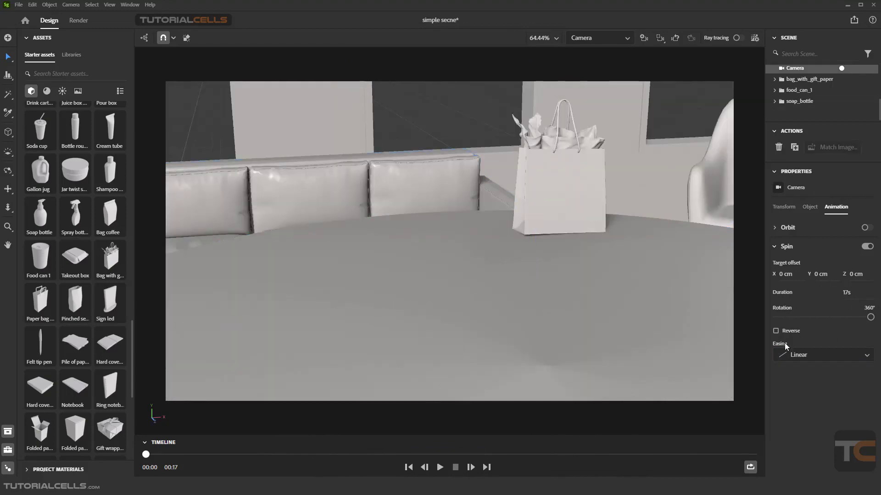
# Enable the Camera's Spin animation with a 17s duration and preview the camera turning in place.
pyautogui.click(441, 467)
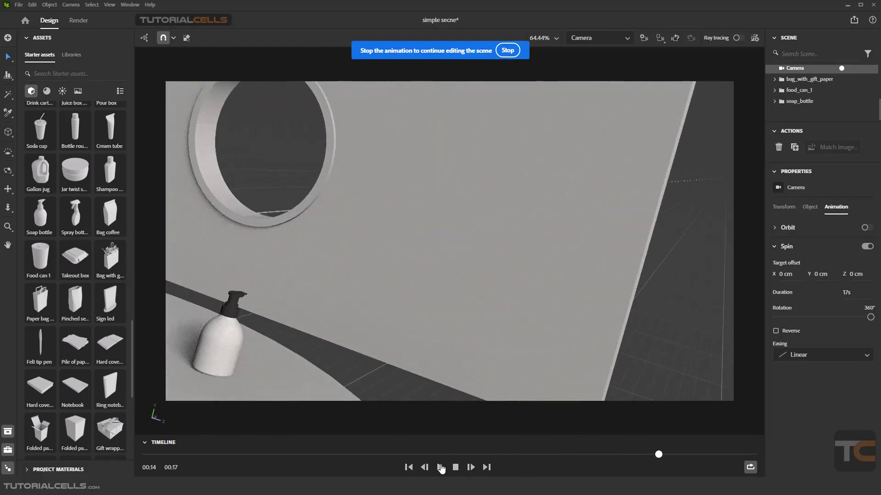
pyautogui.click(508, 51)
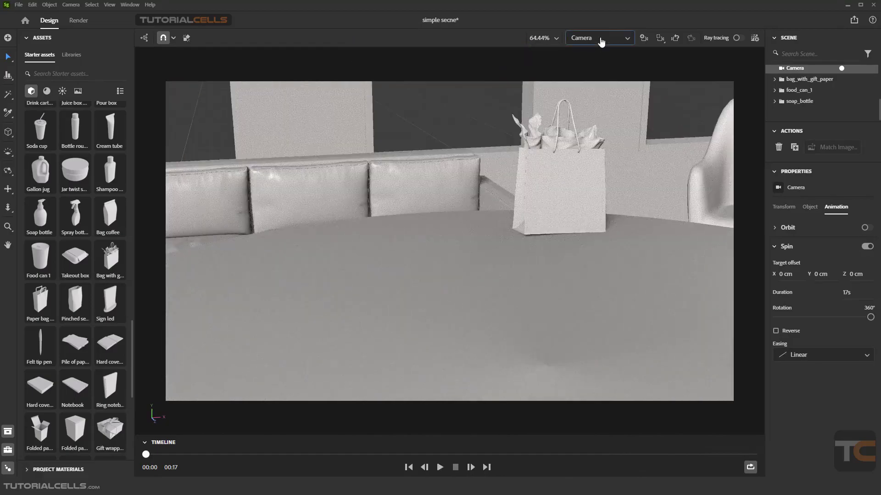
# Move the Camera over the middle of the round table, working from the viewport camera.
pyautogui.click(601, 42)
pyautogui.click(597, 51)
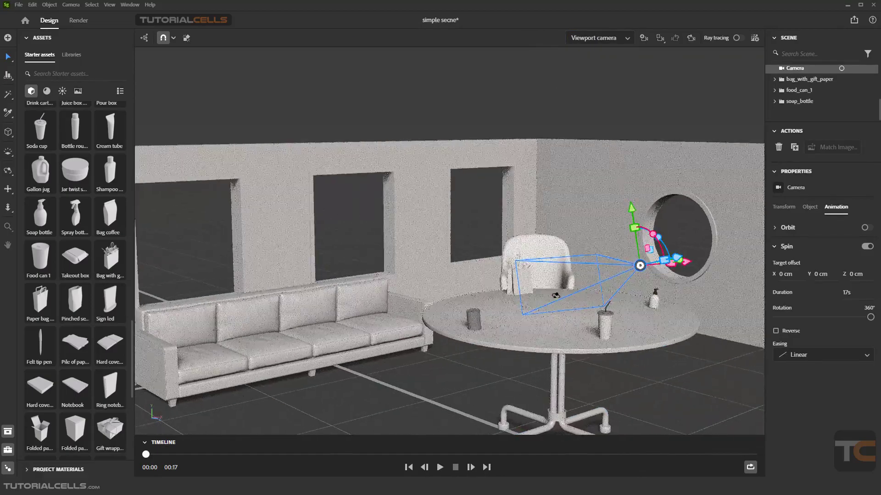
pyautogui.keyDown('alt'); pyautogui.moveTo(556, 295); pyautogui.dragTo(298, 289); pyautogui.keyUp('alt')
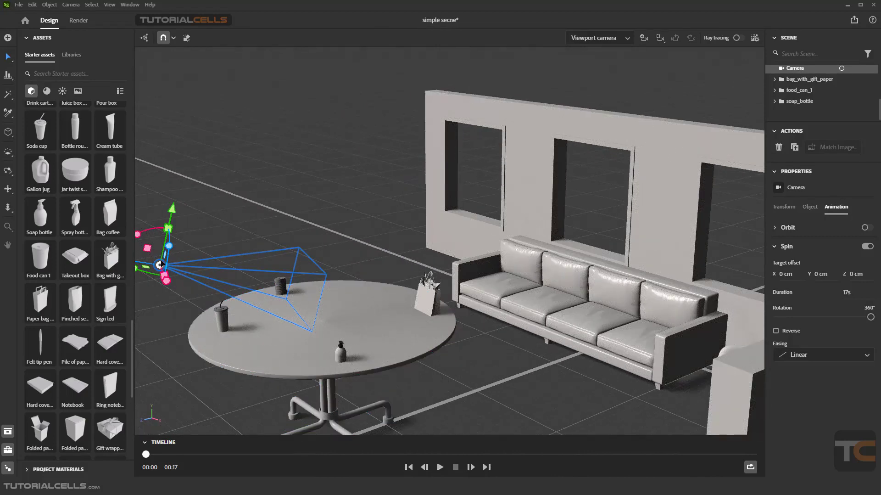
pyautogui.keyDown('alt'); pyautogui.moveTo(244, 276); pyautogui.dragTo(378, 285); pyautogui.keyUp('alt')
# Preview the Camera's Spin animation through the Camera view and turn Spin off.
pyautogui.click(610, 42)
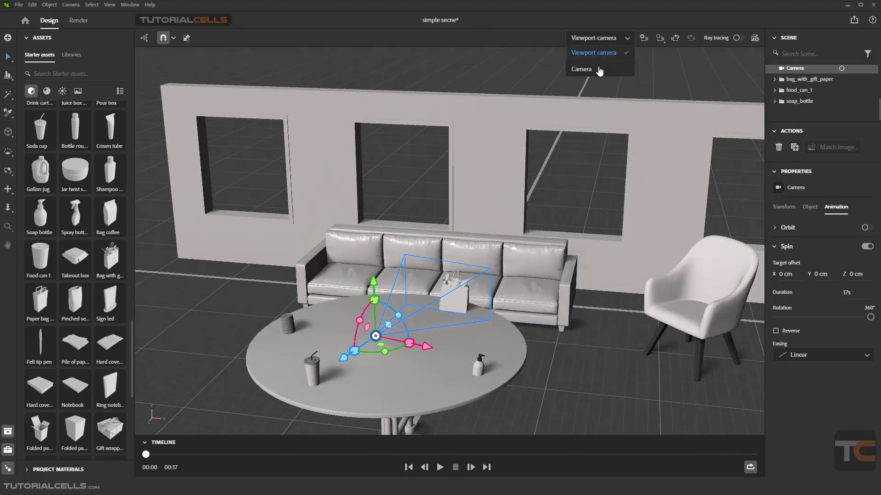
pyautogui.click(599, 71)
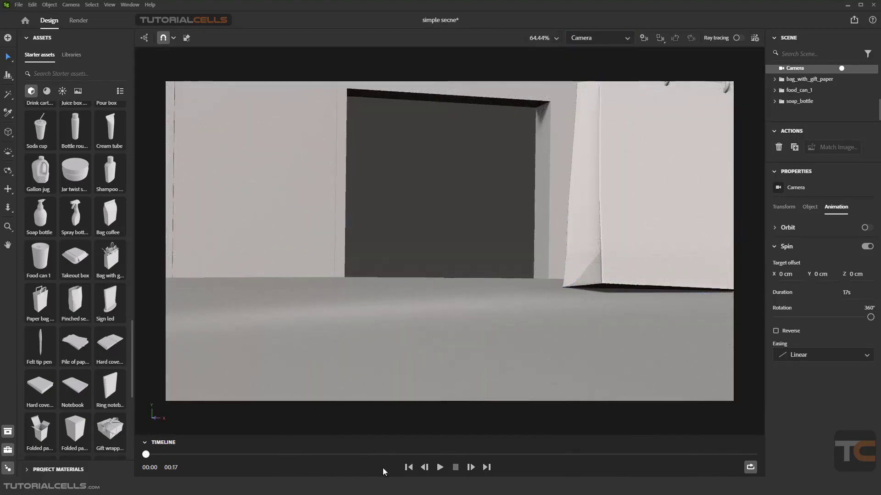
pyautogui.click(439, 467)
pyautogui.click(864, 249)
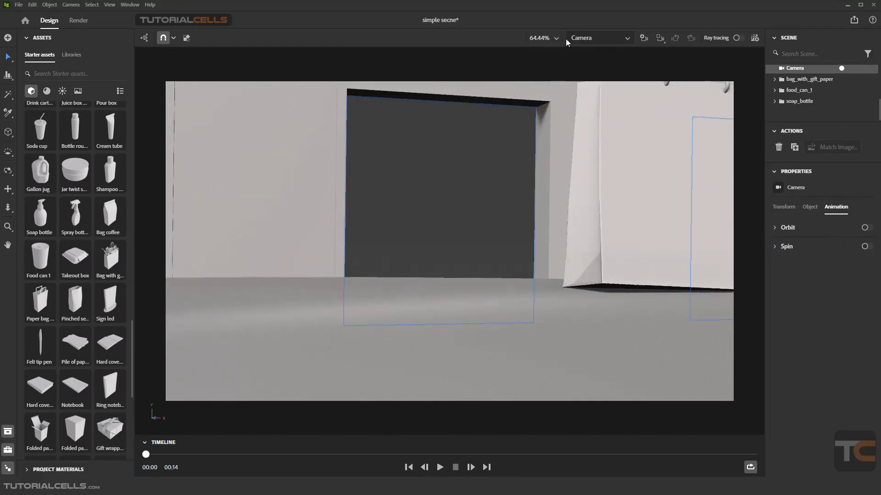
# Raise the Camera higher above the round table, working from the viewport camera.
pyautogui.click(581, 40)
pyautogui.click(588, 54)
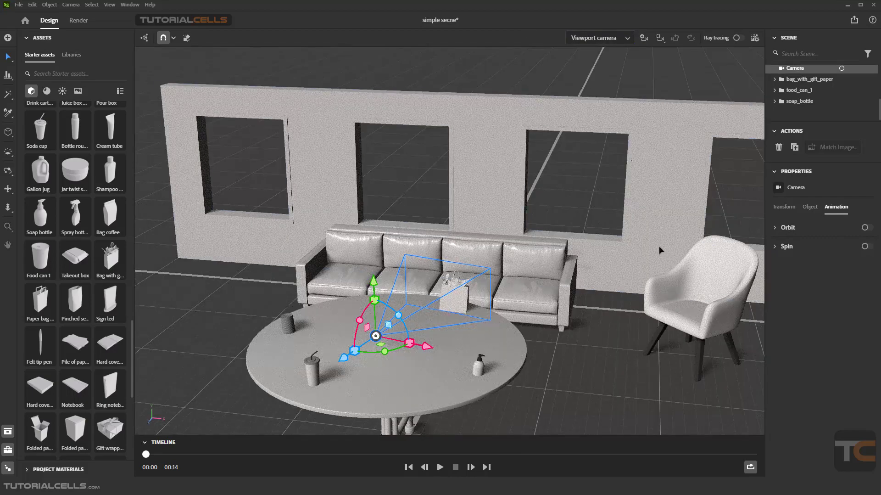
pyautogui.moveTo(659, 250); pyautogui.dragTo(600, 123, button='middle')
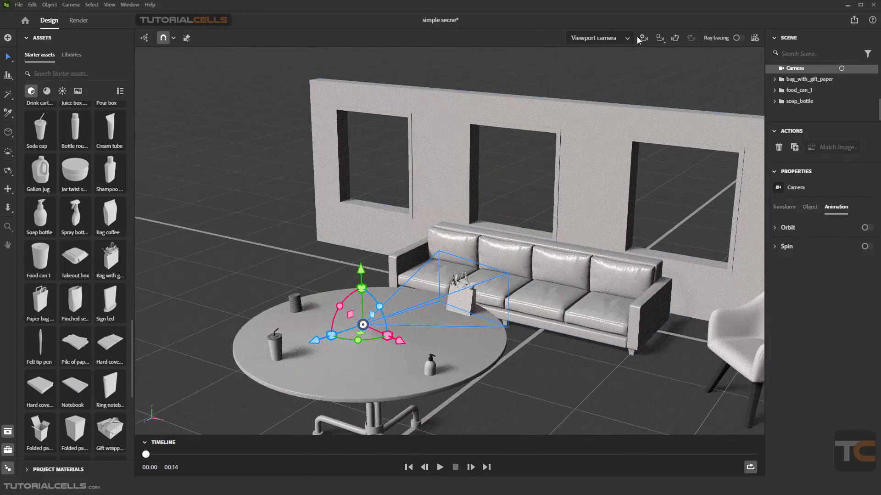
pyautogui.click(623, 42)
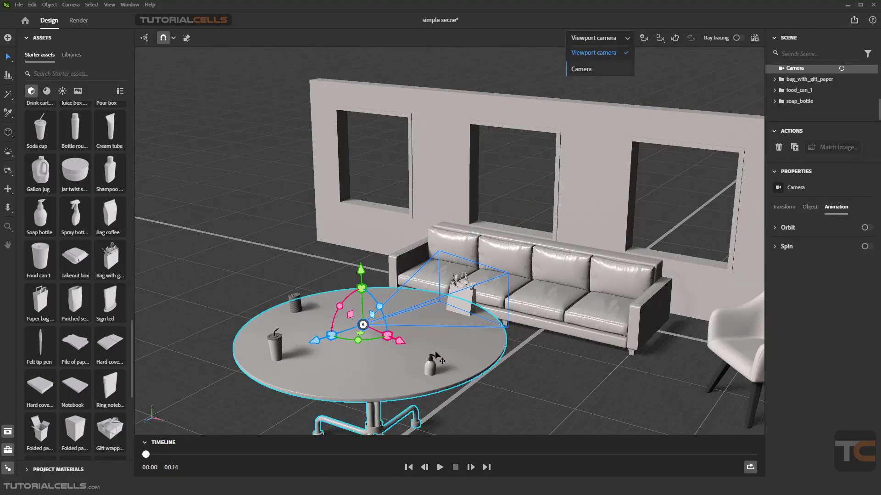
pyautogui.moveTo(464, 349); pyautogui.dragTo(379, 265, button='middle')
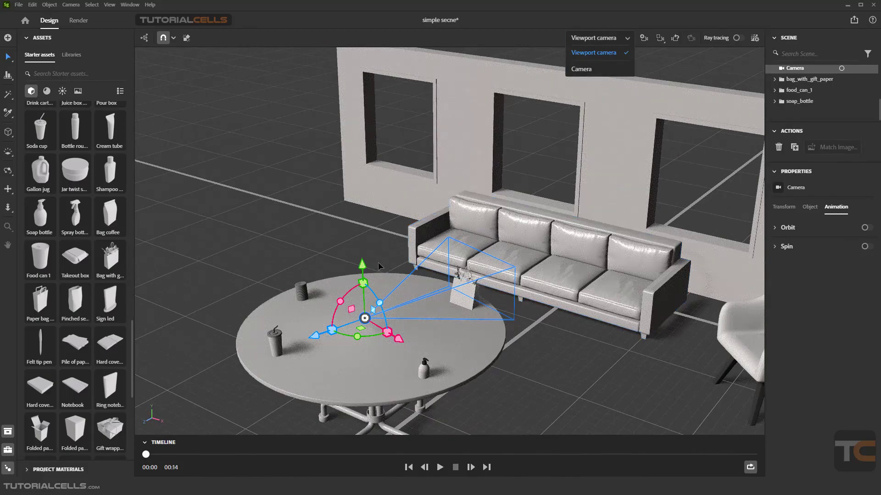
pyautogui.click(321, 285)
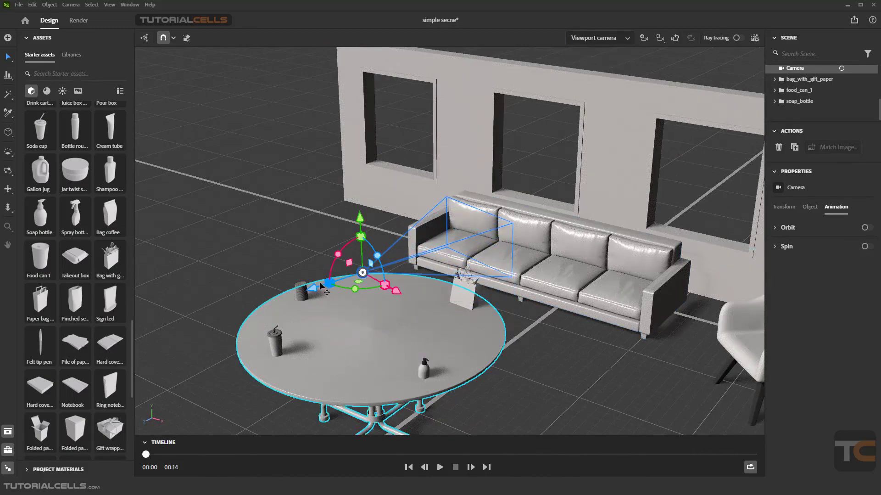
# Pull the Camera back past the table's edge behind the soda cup and tilt it down toward the tabletop.
pyautogui.moveTo(319, 282); pyautogui.dragTo(252, 300)
pyautogui.hotkey('ctrl', 'z')
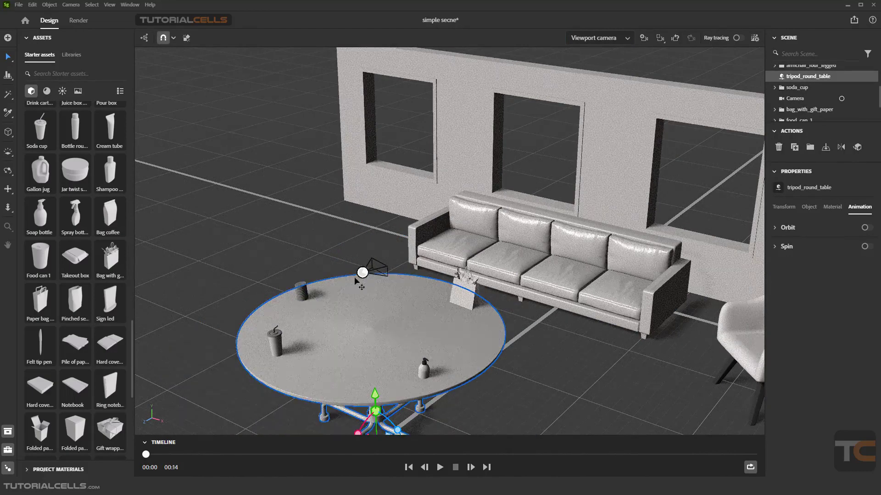
pyautogui.click(360, 276)
pyautogui.click(363, 273)
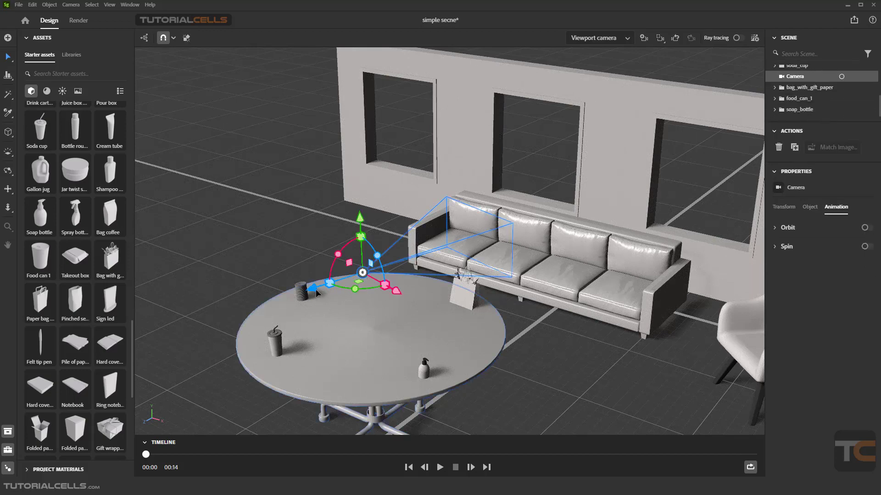
pyautogui.moveTo(304, 293); pyautogui.dragTo(215, 293)
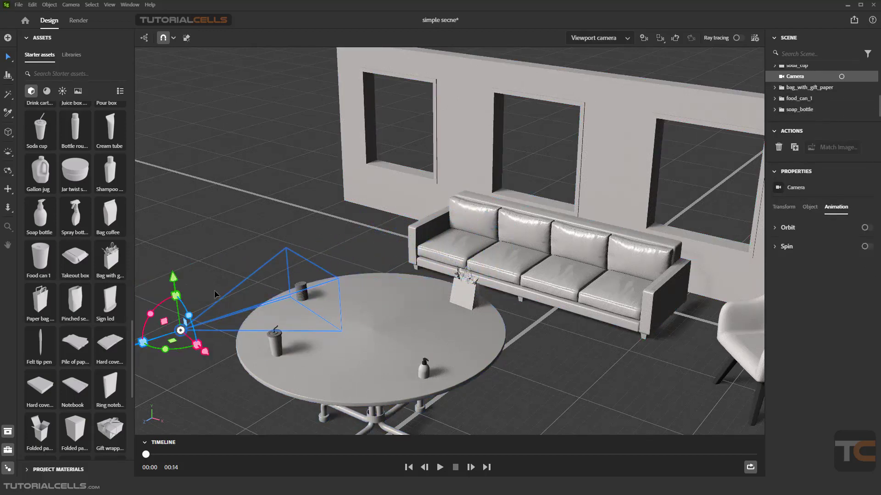
pyautogui.moveTo(161, 306); pyautogui.dragTo(190, 293)
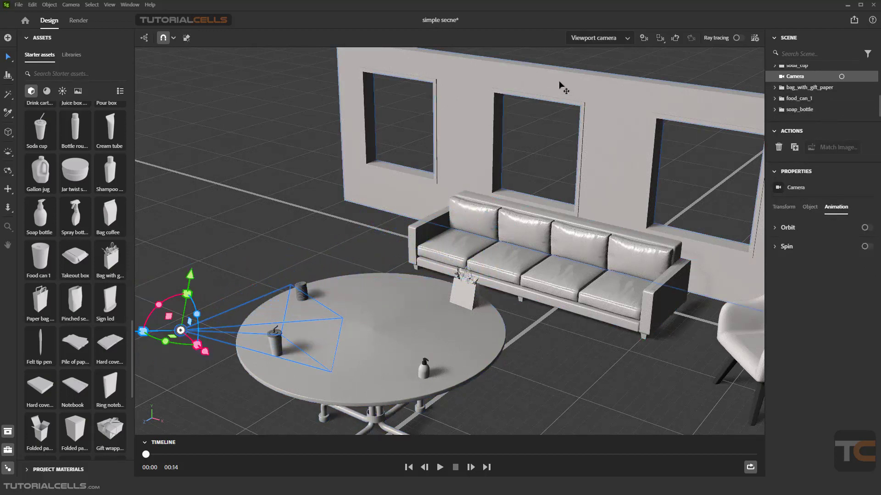
# Widen the Camera view to show the whole round table with the sofa and armchair, and apply Fit canvas.
pyautogui.click(593, 41)
pyautogui.click(593, 70)
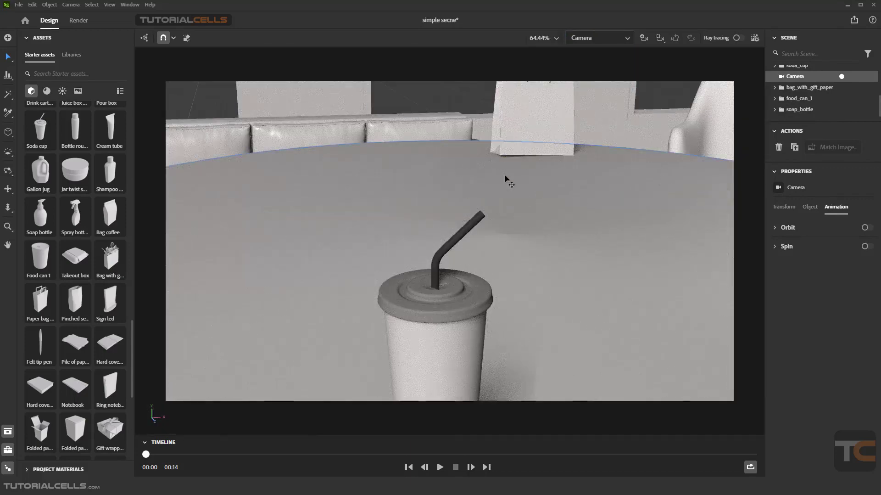
pyautogui.scroll(-3, 505, 180)
pyautogui.scroll(-3, 504, 184)
pyautogui.scroll(1, 503, 198)
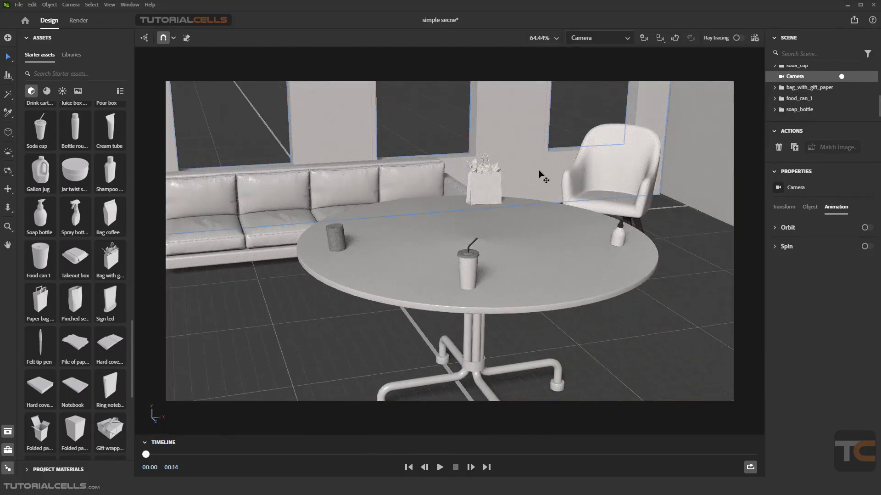
pyautogui.click(554, 41)
pyautogui.click(557, 39)
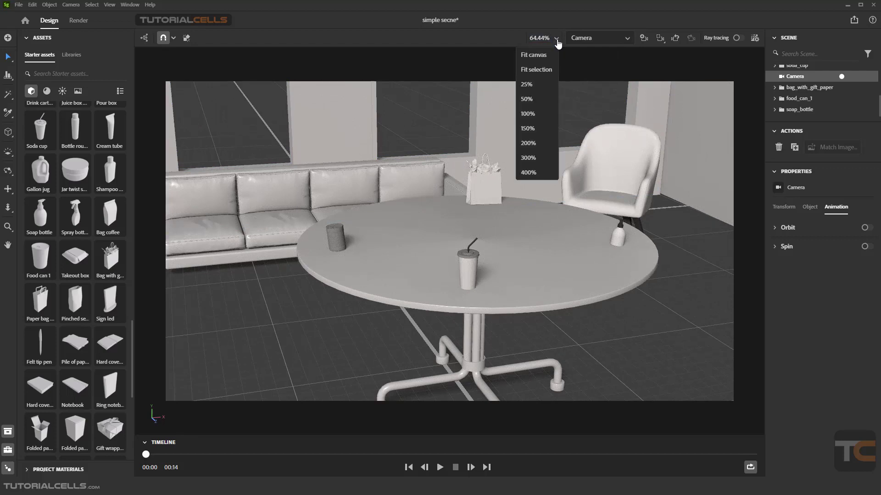
pyautogui.click(537, 58)
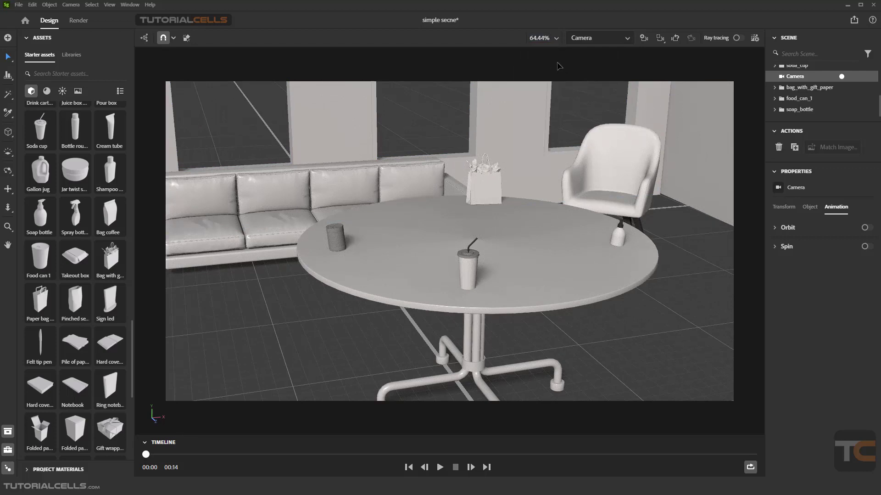
# Select the soda cup on the table and frame it in the Camera view with Frame selection.
pyautogui.click(660, 39)
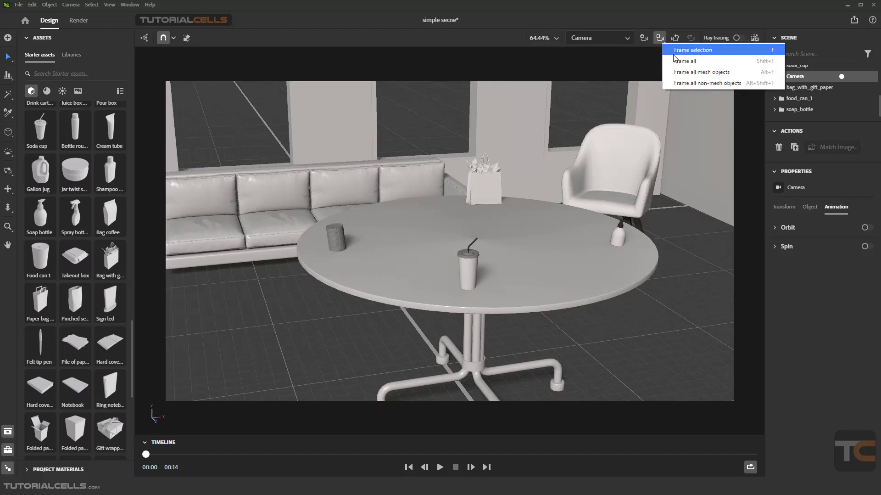
pyautogui.click(478, 262)
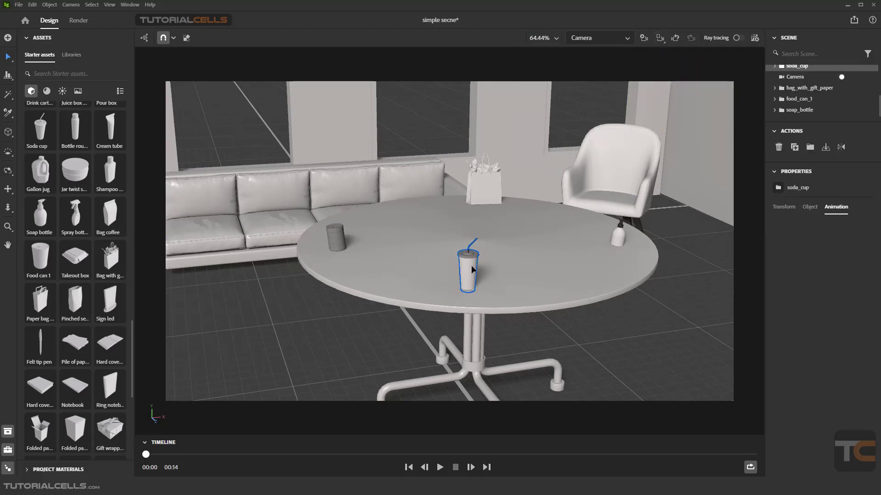
pyautogui.click(478, 261)
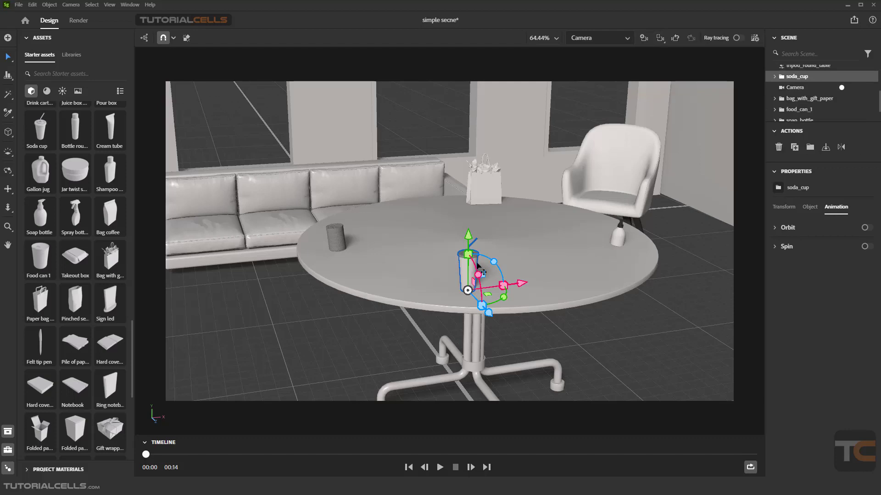
pyautogui.click(662, 44)
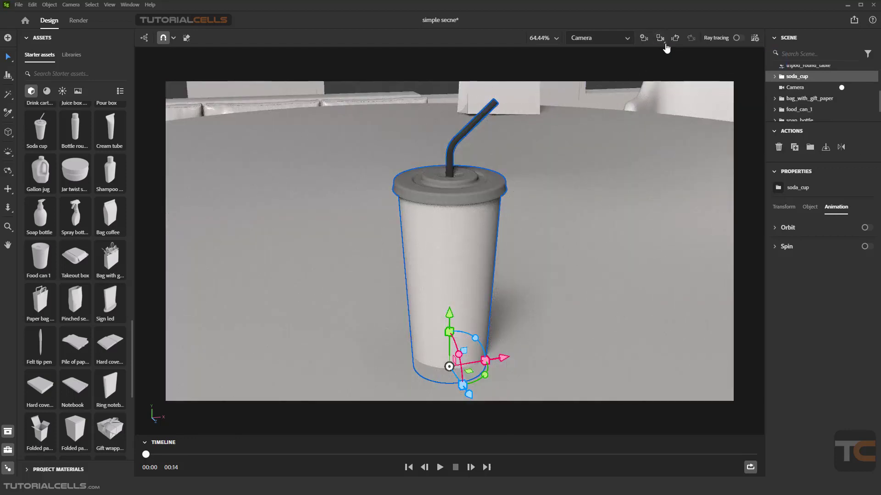
# Deselect the soda cup and reframe the Camera view on the whole scene with Frame all.
pyautogui.click(664, 43)
pyautogui.click(683, 64)
pyautogui.click(661, 43)
pyautogui.click(663, 44)
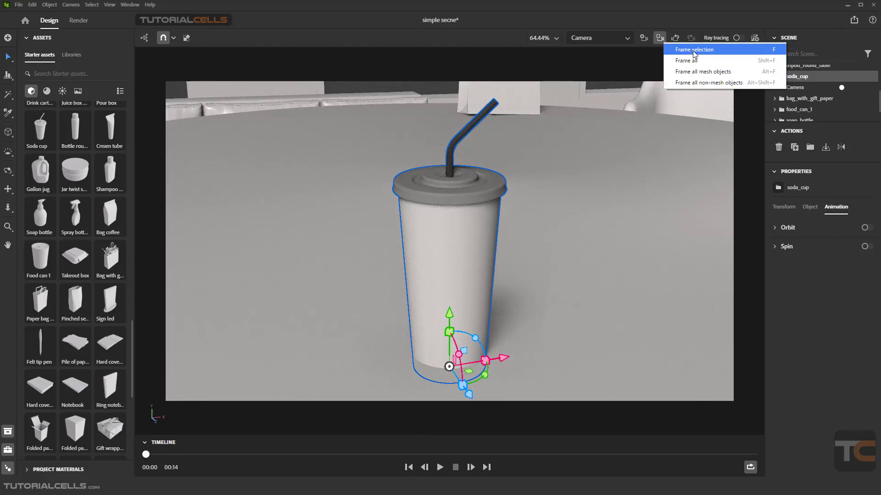
pyautogui.click(652, 64)
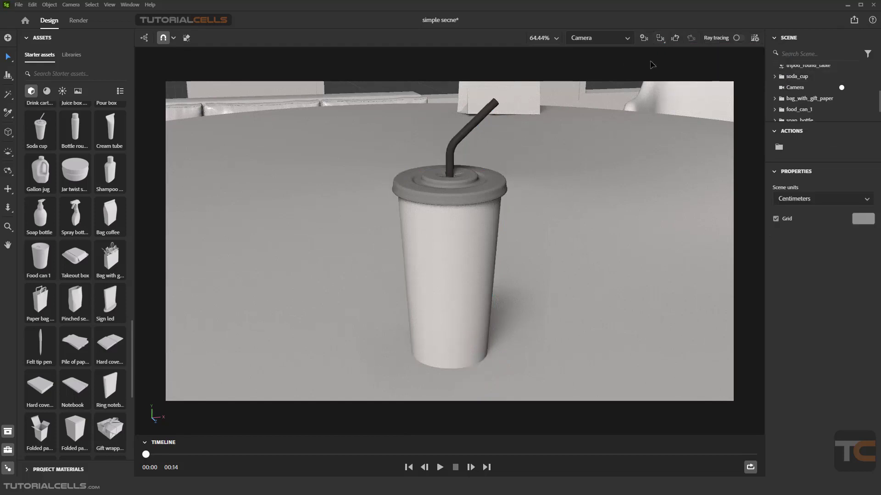
pyautogui.click(662, 40)
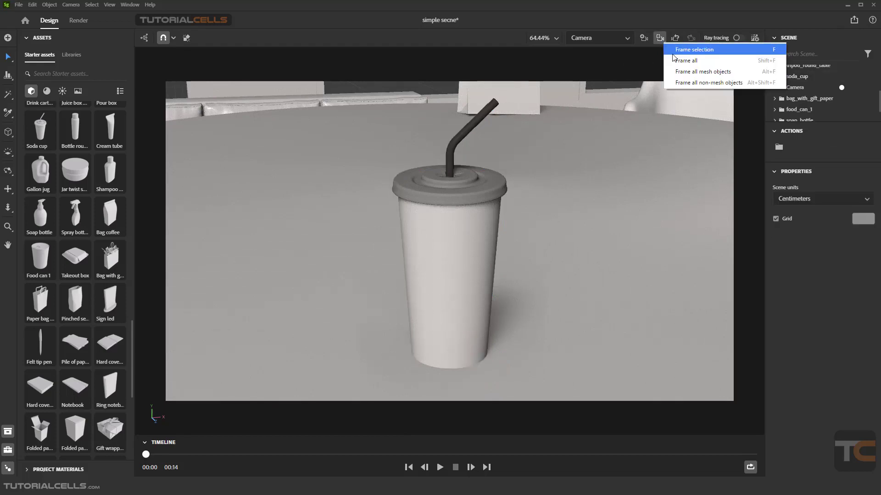
pyautogui.click(674, 61)
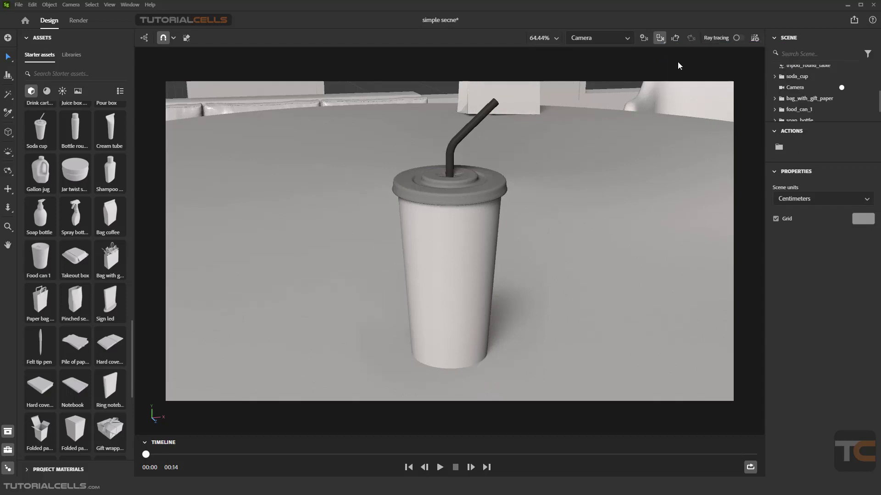
pyautogui.press('f')
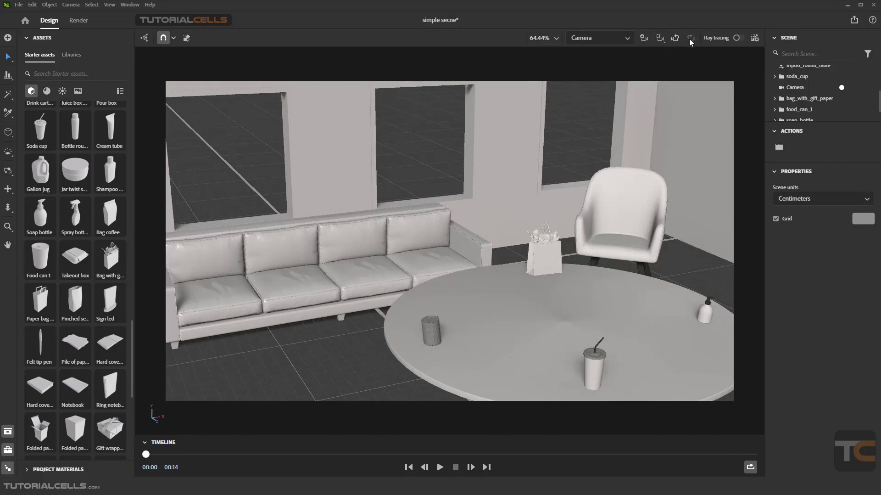
# Check the real-time render settings and reframe the Camera on the round table with the sofa and armchair behind it.
pyautogui.click(754, 38)
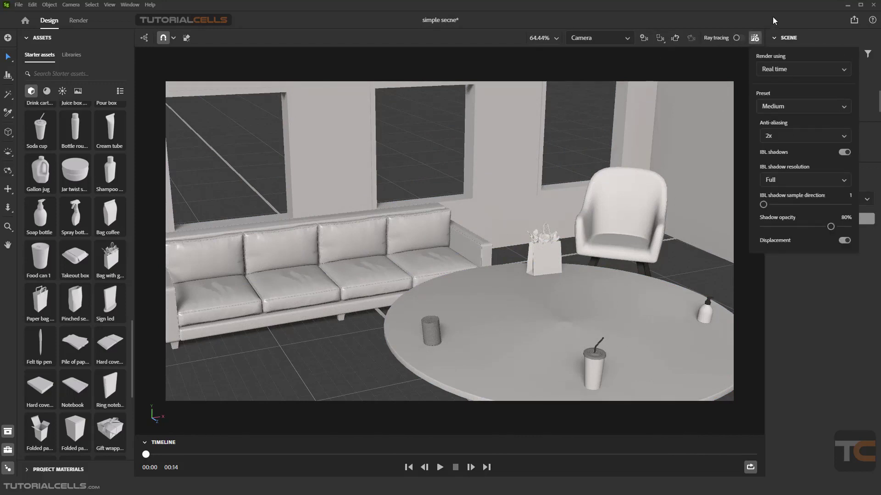
pyautogui.click(755, 38)
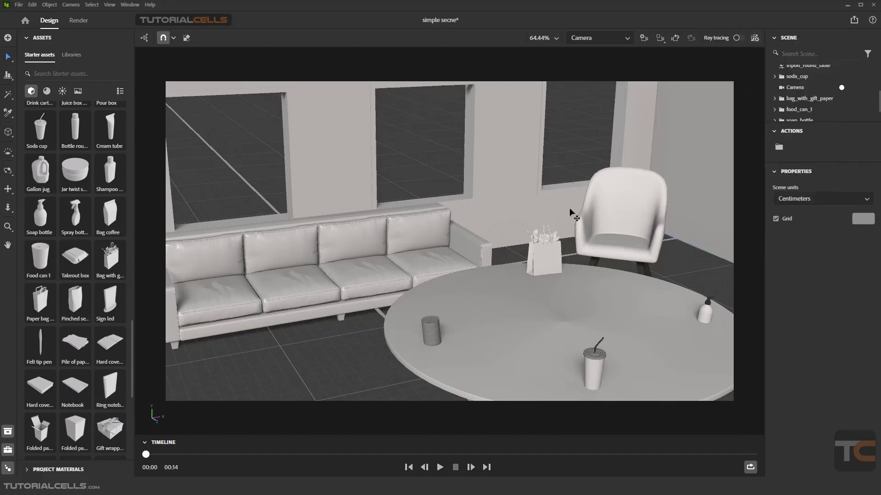
pyautogui.moveTo(579, 163); pyautogui.dragTo(439, 248, button='right')
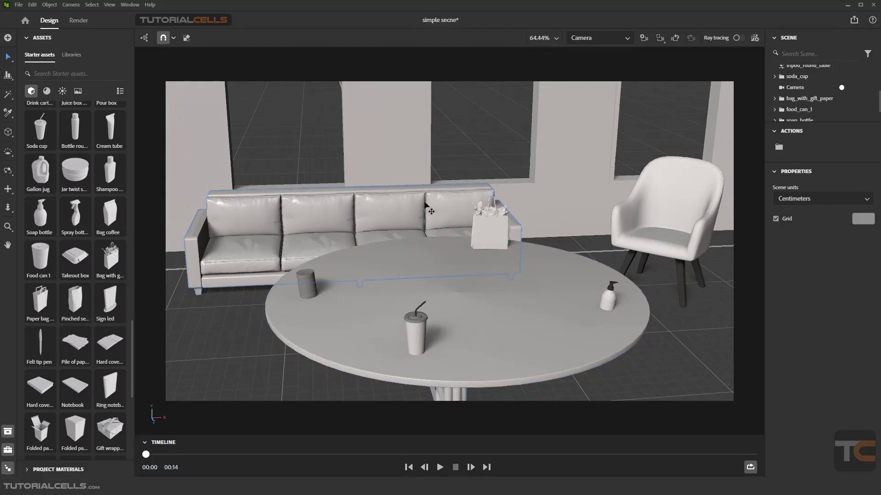
pyautogui.moveTo(424, 328); pyautogui.dragTo(345, 443, button='right')
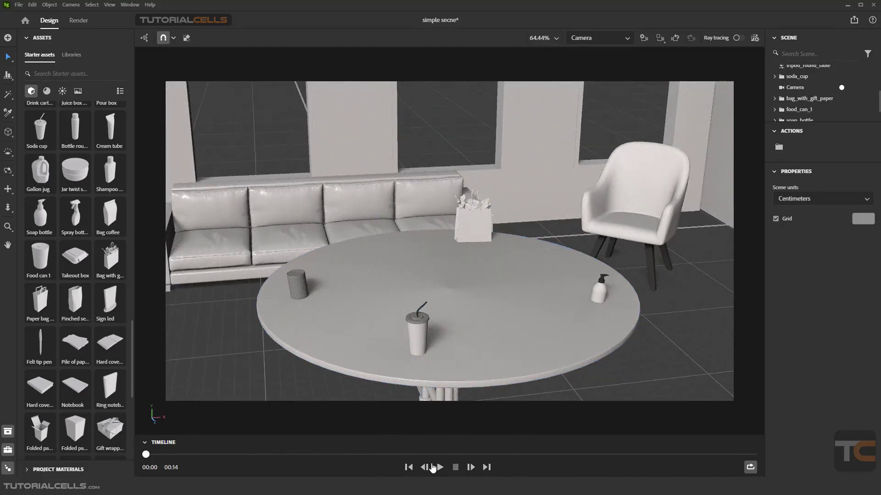
# Play the scene animation from the viewport camera and stop it.
pyautogui.click(615, 40)
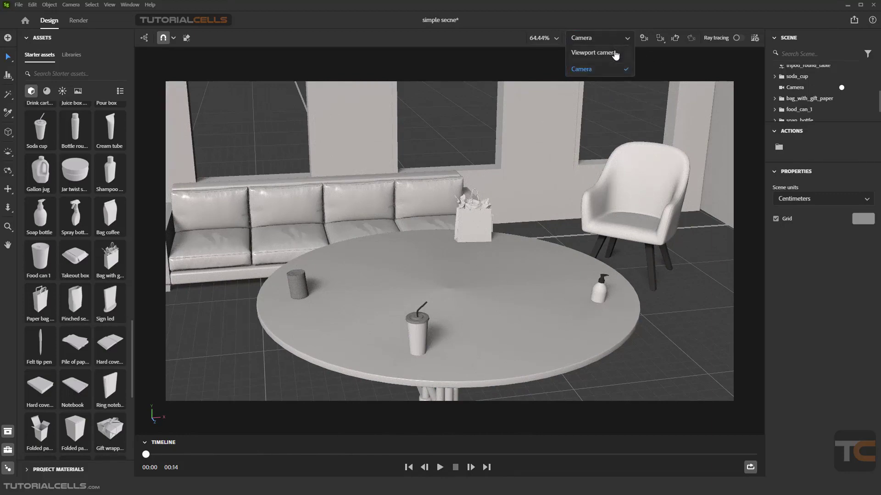
pyautogui.click(614, 53)
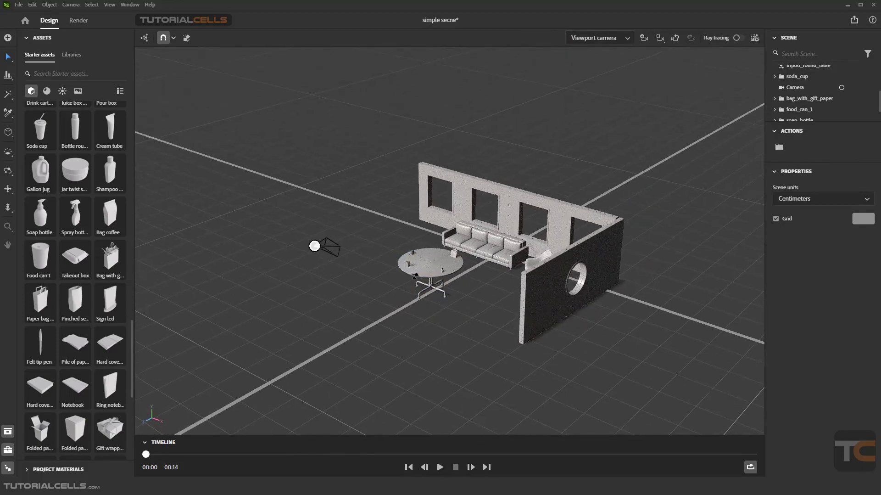
pyautogui.click(440, 468)
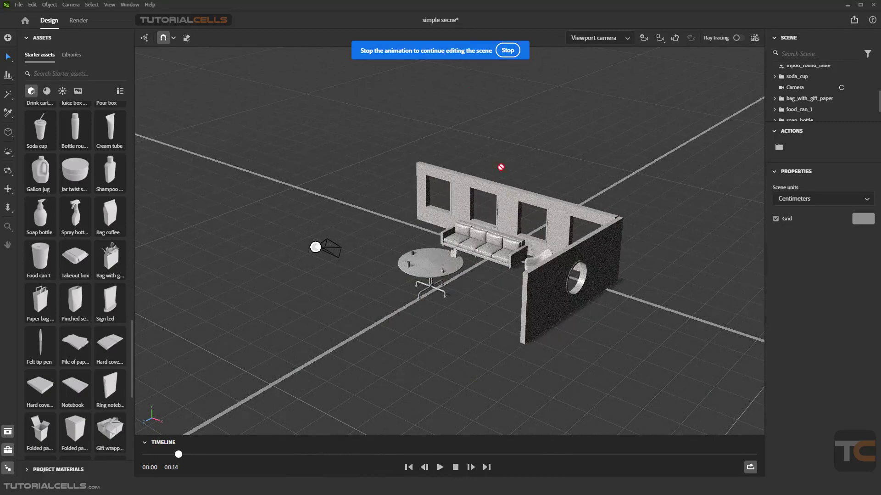
pyautogui.click(507, 52)
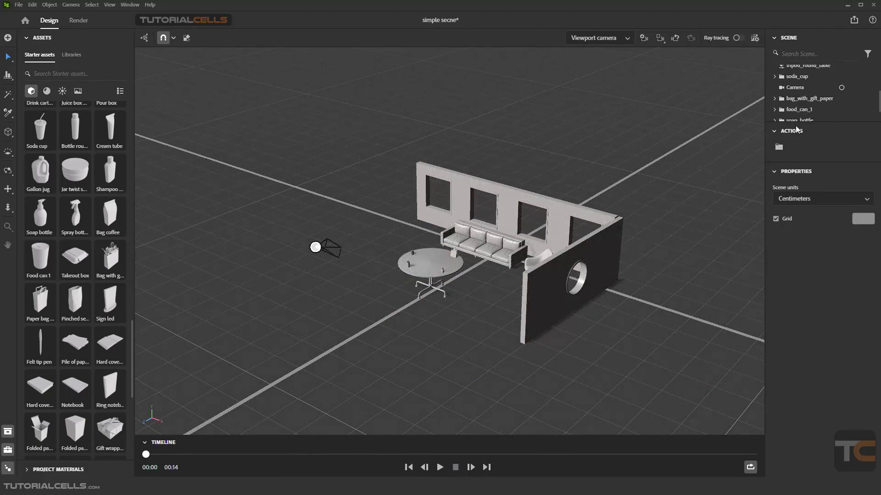
# Select the Camera in the scene and move it over the round table, to about X -8, Y 103, Z 347 cm.
pyautogui.scroll(5, 801, 106)
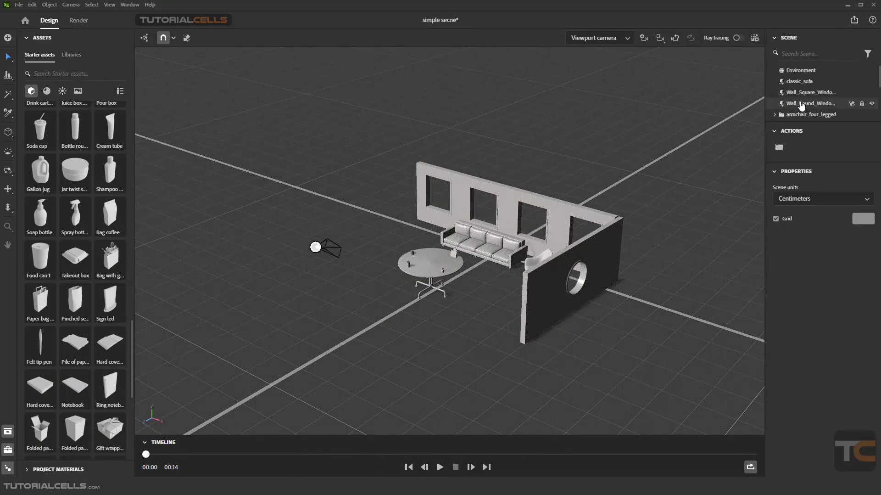
pyautogui.scroll(-5, 801, 105)
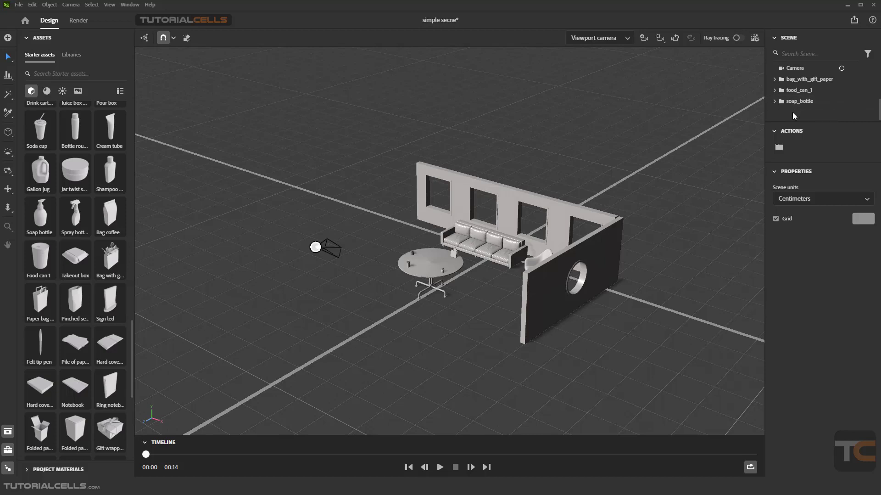
pyautogui.scroll(2, 791, 111)
pyautogui.click(792, 113)
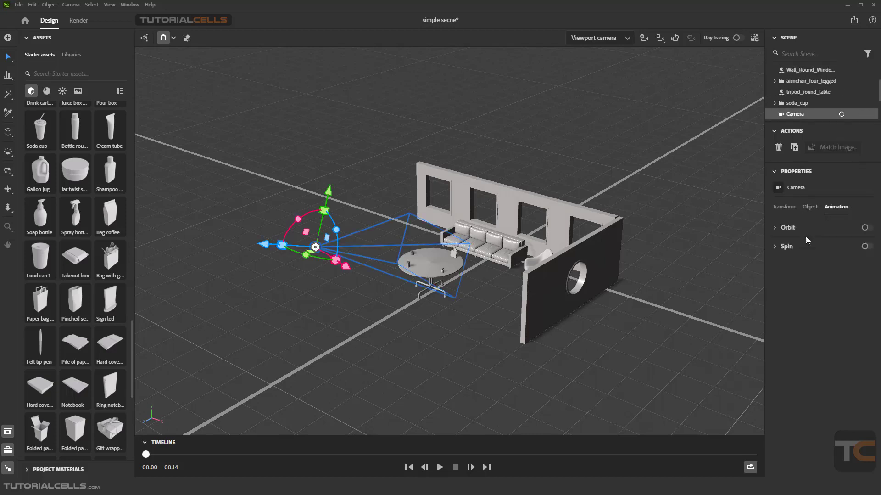
pyautogui.click(779, 208)
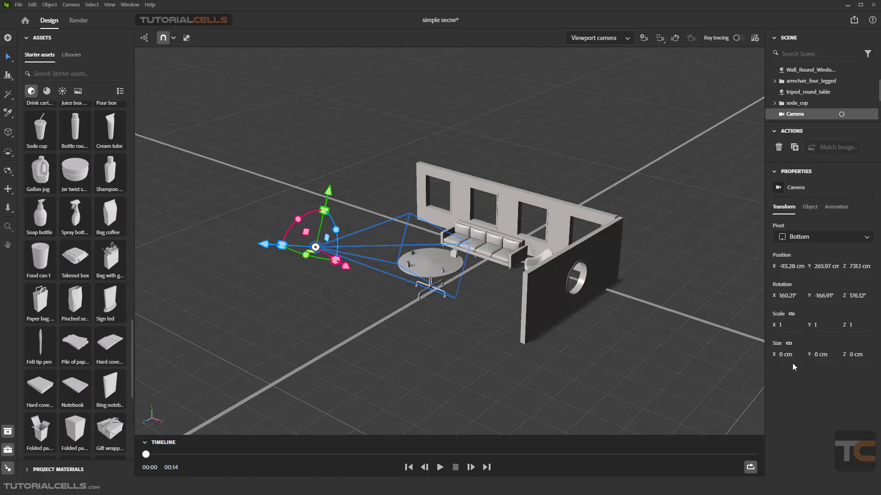
pyautogui.moveTo(267, 248); pyautogui.dragTo(424, 265)
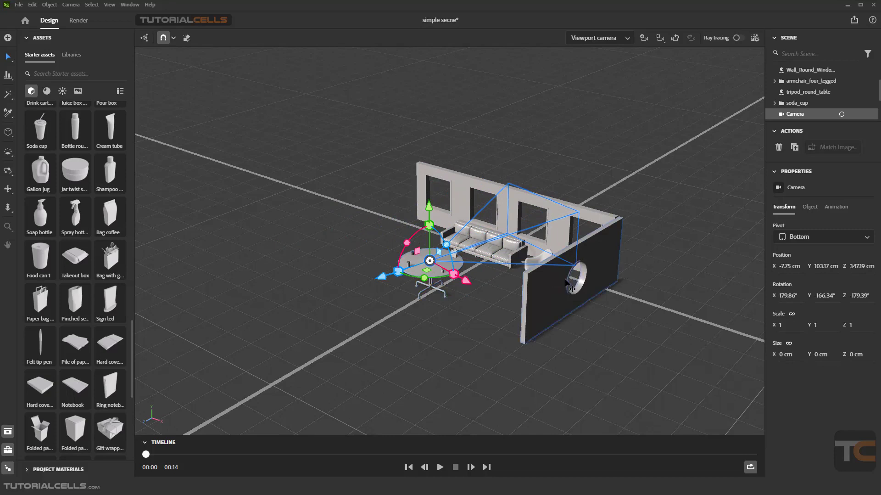
# Review the Camera's output size, focal length and depth of field settings, and its Orbit and Spin animation options.
pyautogui.click(809, 207)
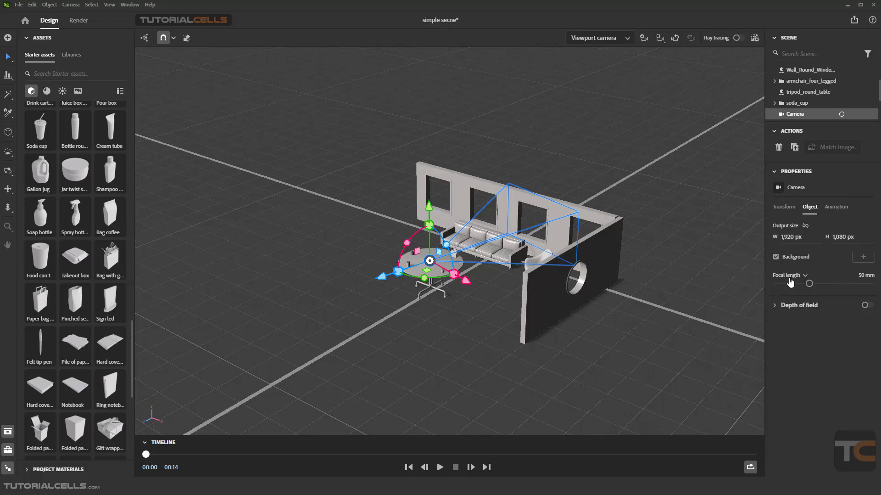
pyautogui.click(830, 212)
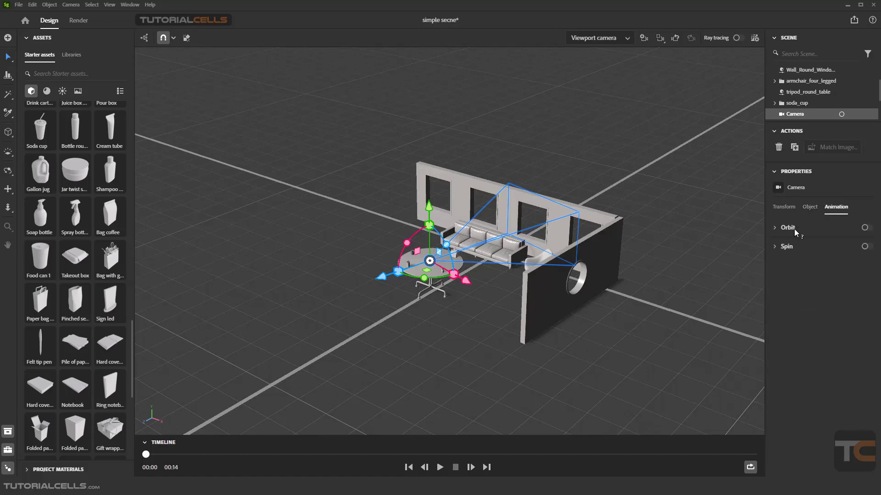
pyautogui.moveTo(789, 228)
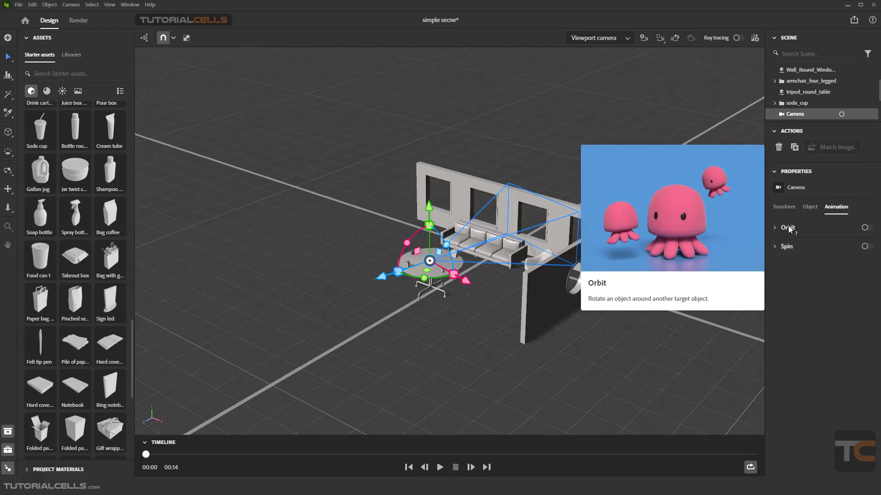
pyautogui.moveTo(786, 248)
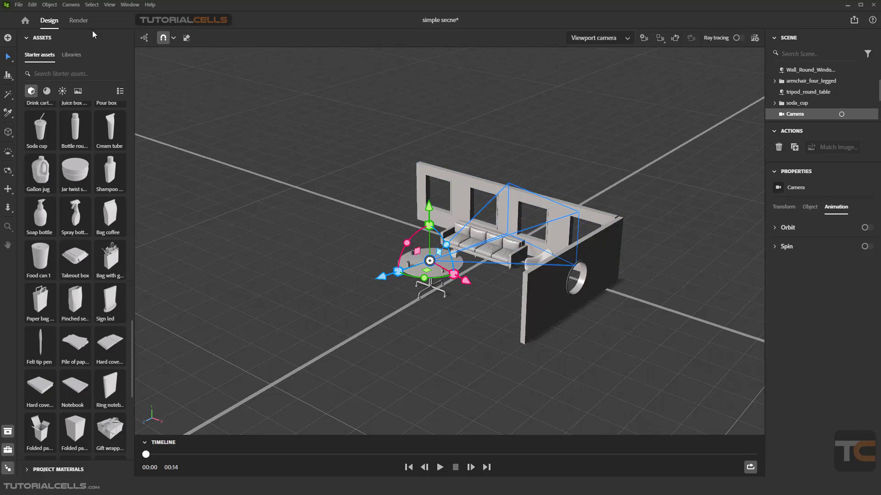
# Check the render and export settings, return to the design workspace and deselect the Camera by selecting the Environment.
pyautogui.click(83, 22)
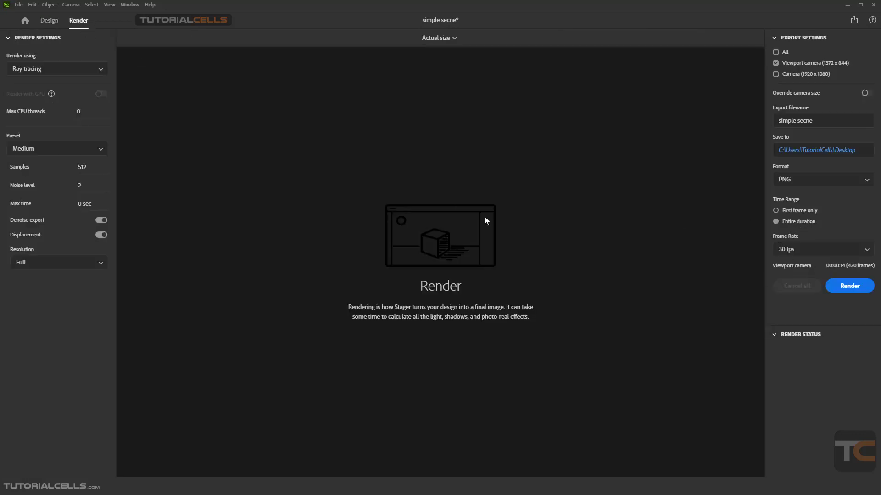
pyautogui.click(50, 22)
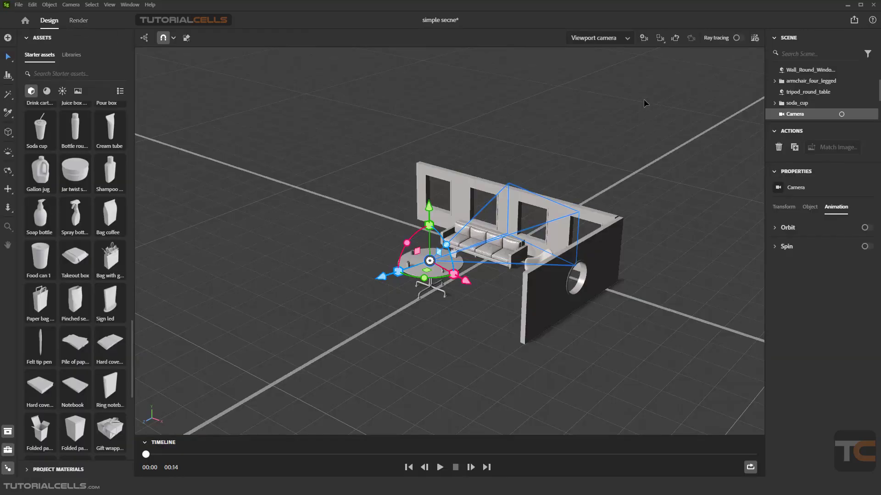
pyautogui.click(664, 41)
pyautogui.click(612, 79)
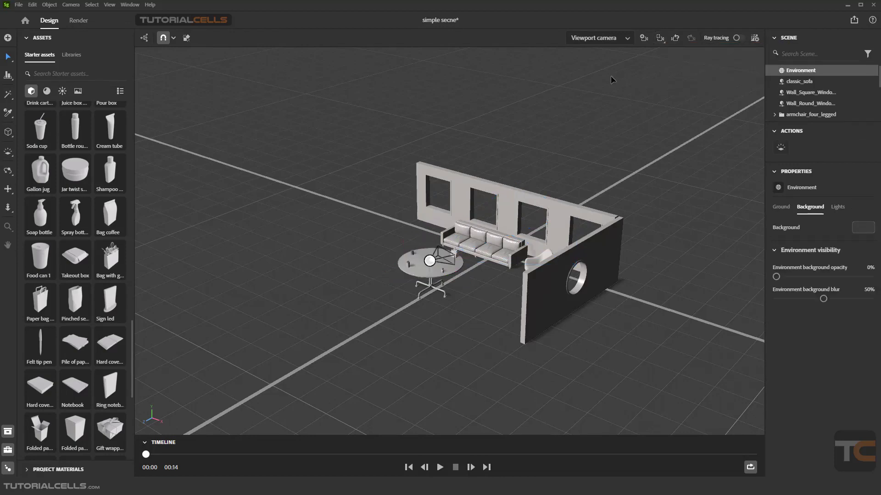